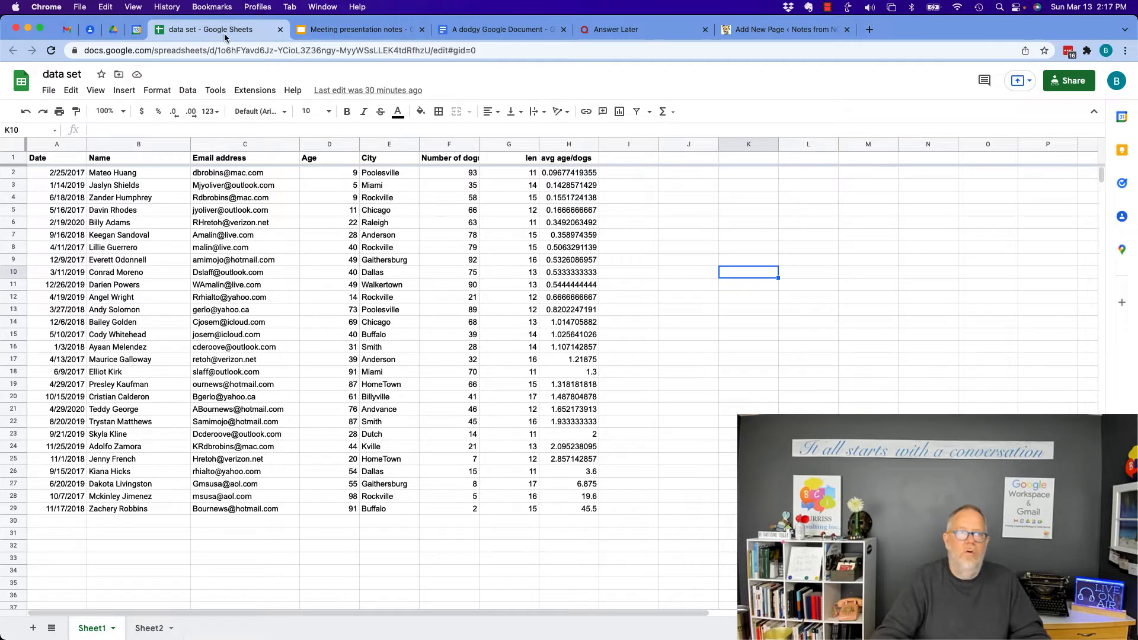
# Step: Look over the open presentation and document, then review the link-sharing settings of the data set spreadsheet
pyautogui.click(356, 29)
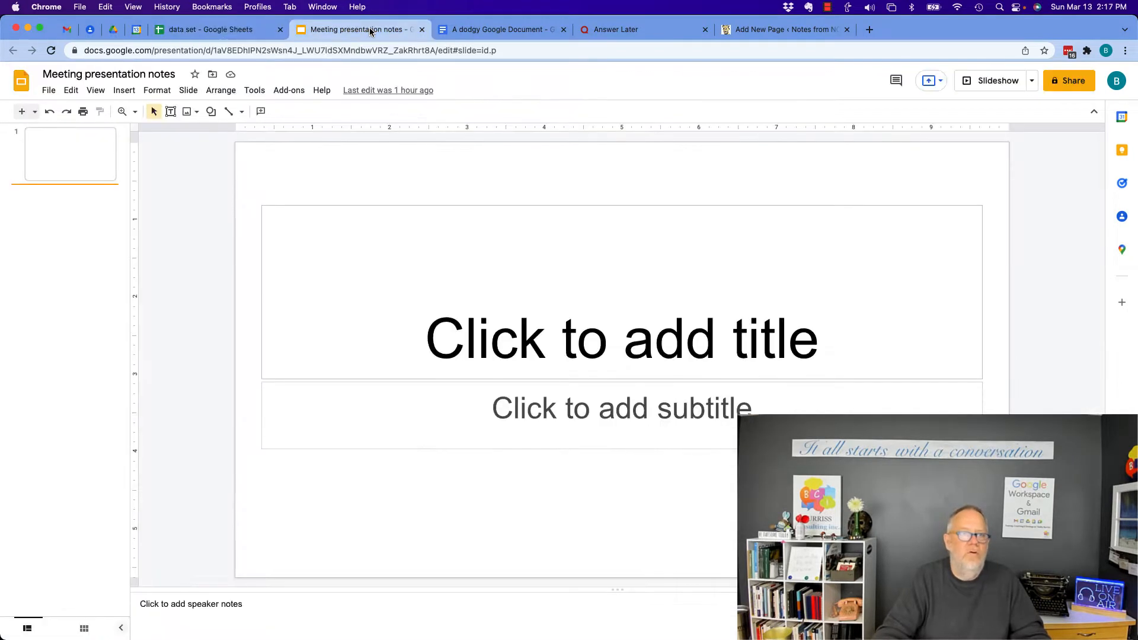
pyautogui.click(472, 31)
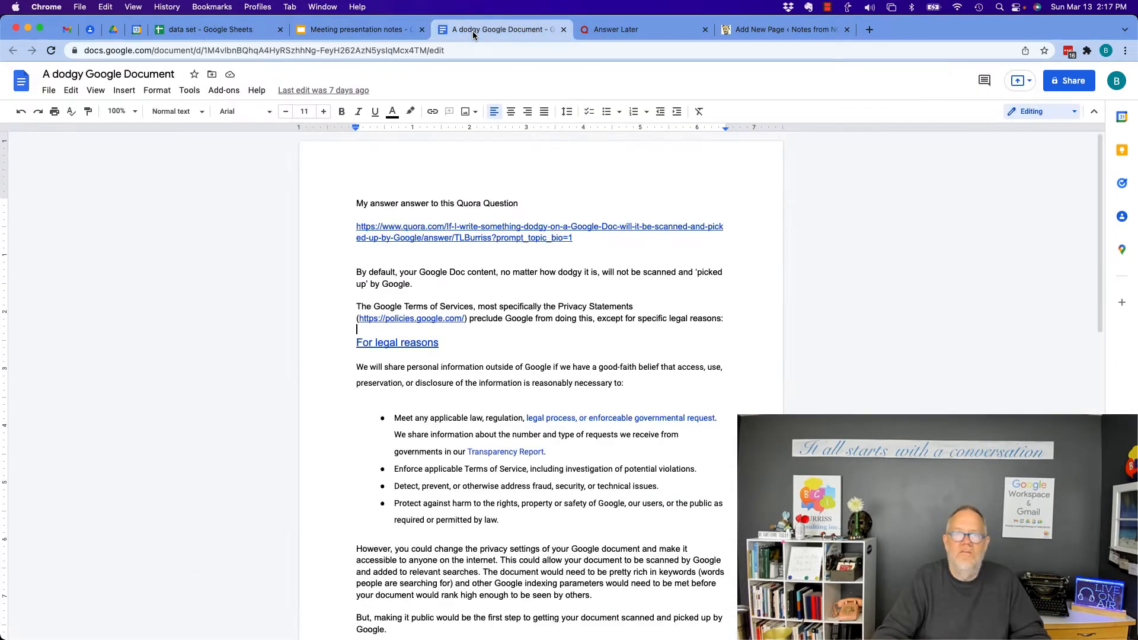
pyautogui.click(227, 33)
pyautogui.click(1070, 82)
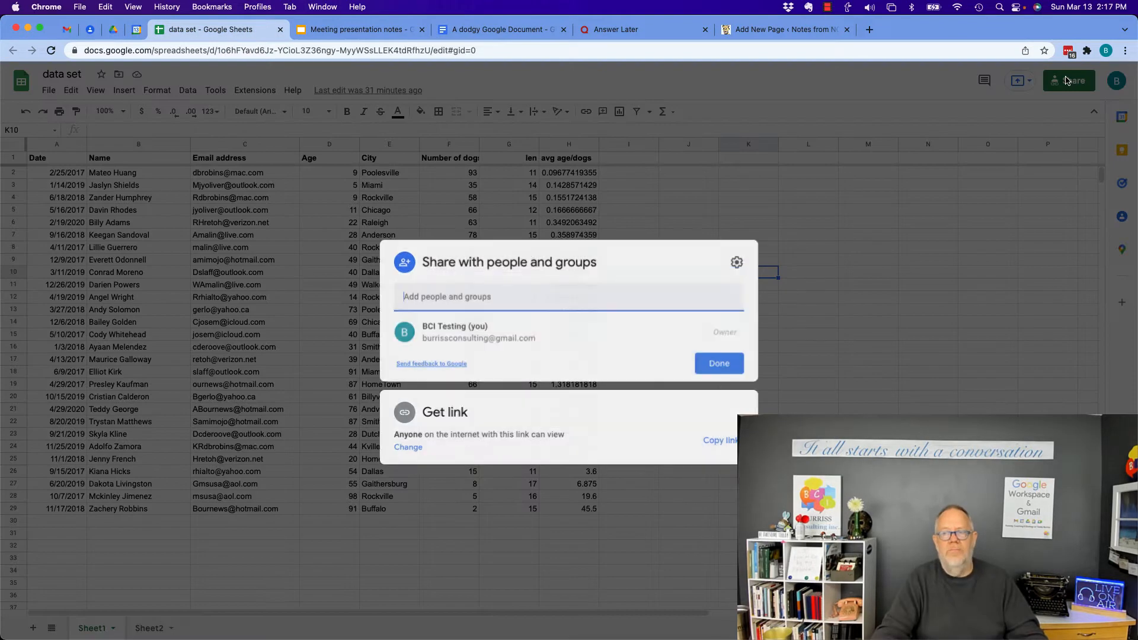
pyautogui.click(454, 432)
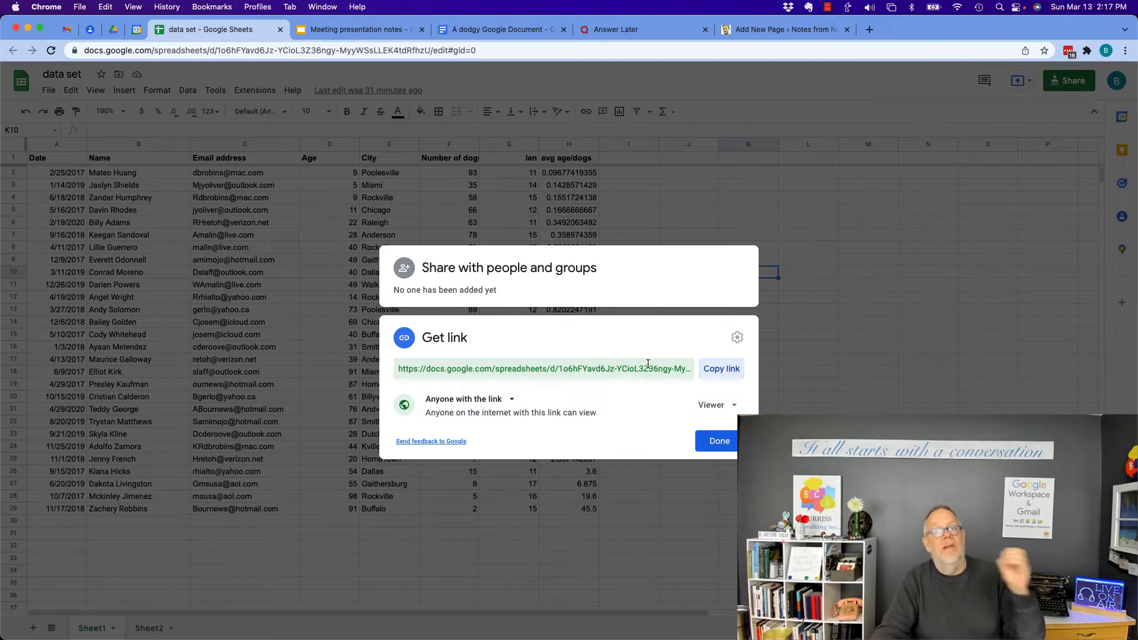
pyautogui.click(718, 442)
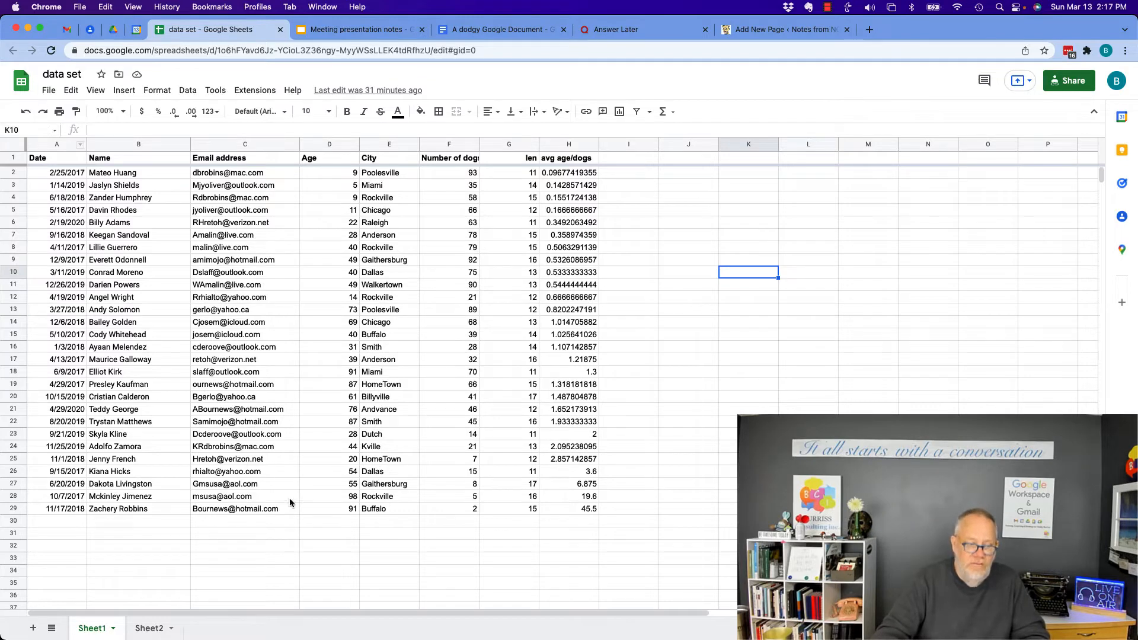
# Step: Publish only Sheet1 of the data set spreadsheet to the web as embed code
pyautogui.click(51, 91)
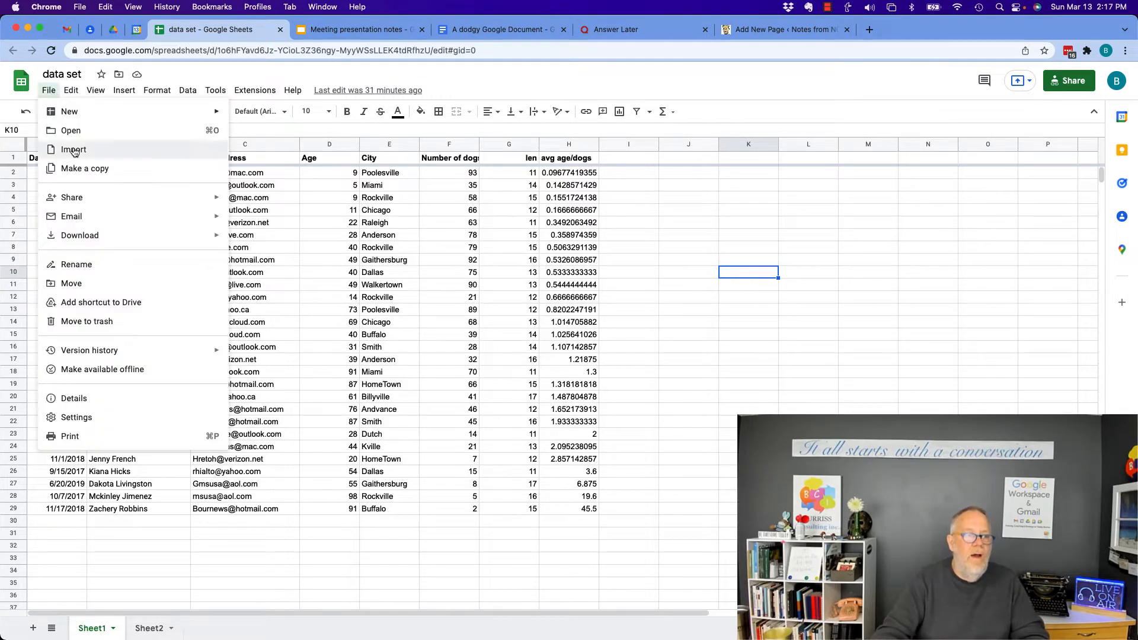
pyautogui.moveTo(89, 199)
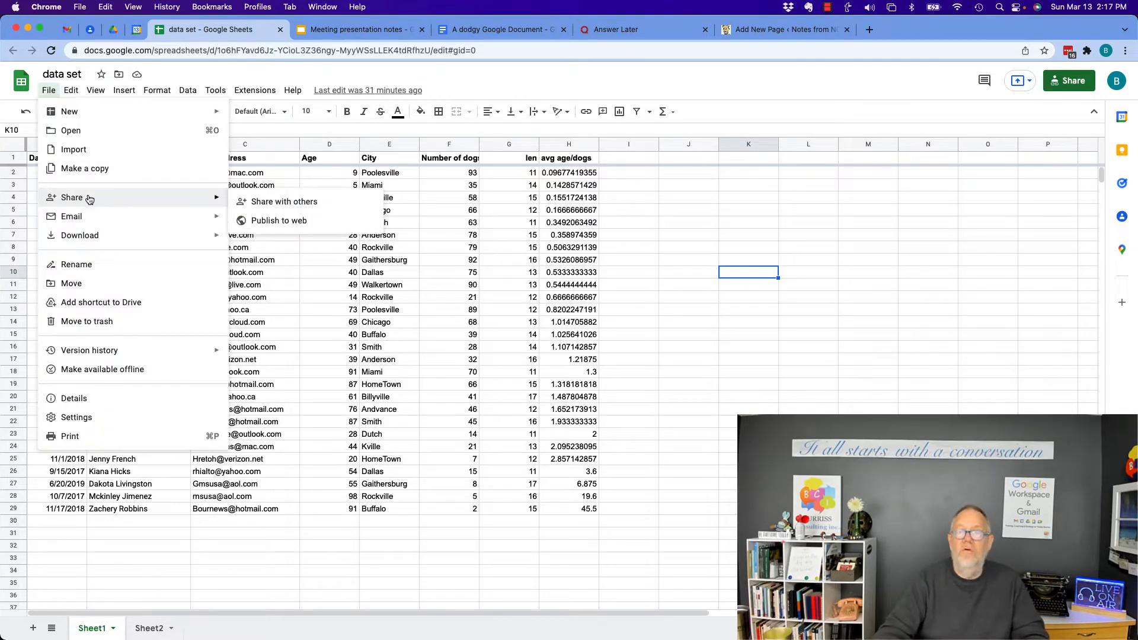
pyautogui.click(284, 224)
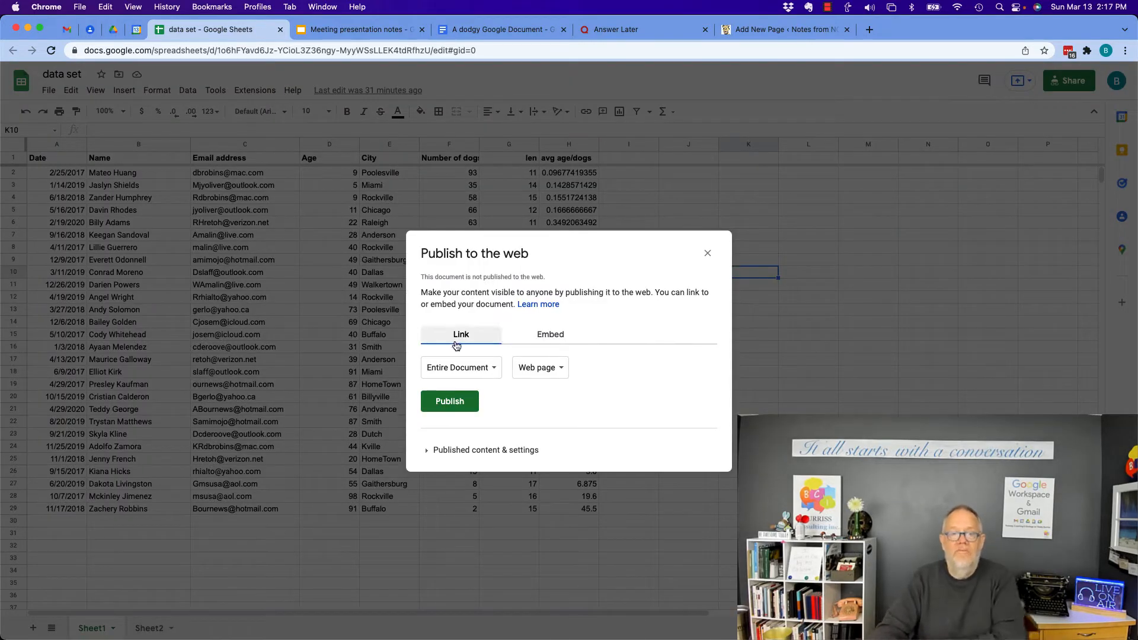
pyautogui.click(550, 336)
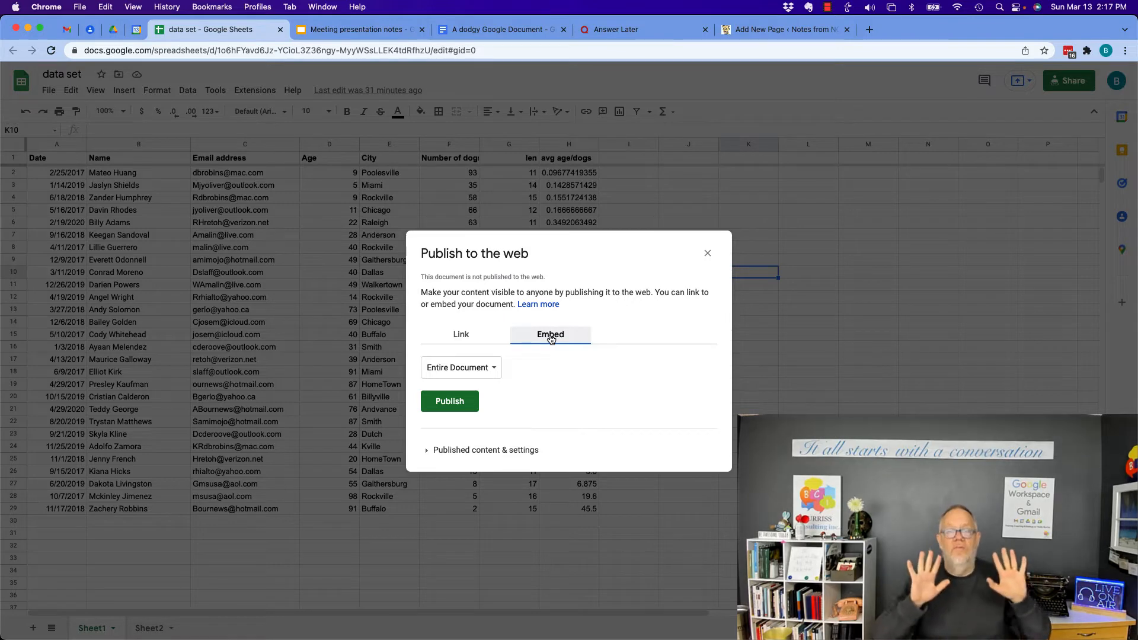
pyautogui.click(481, 369)
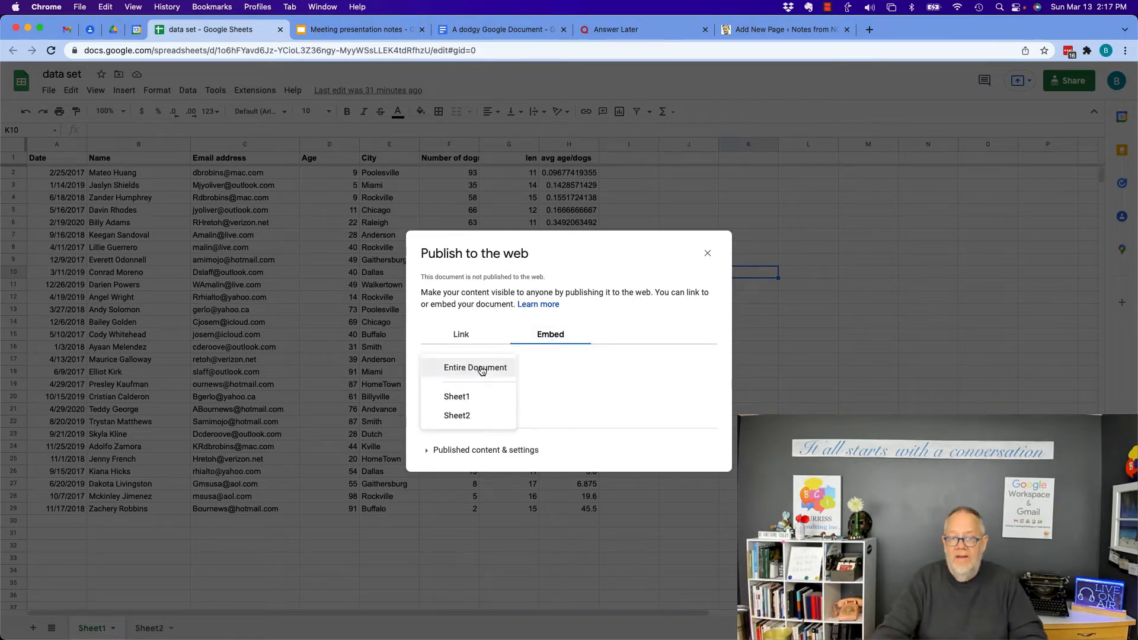
pyautogui.click(470, 396)
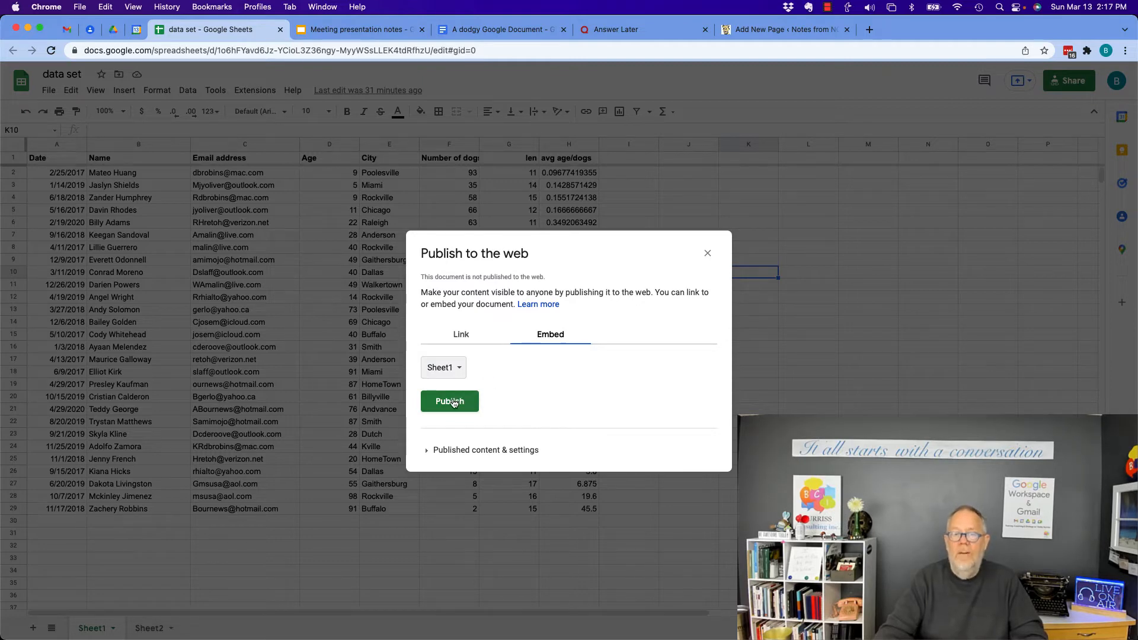
pyautogui.click(451, 402)
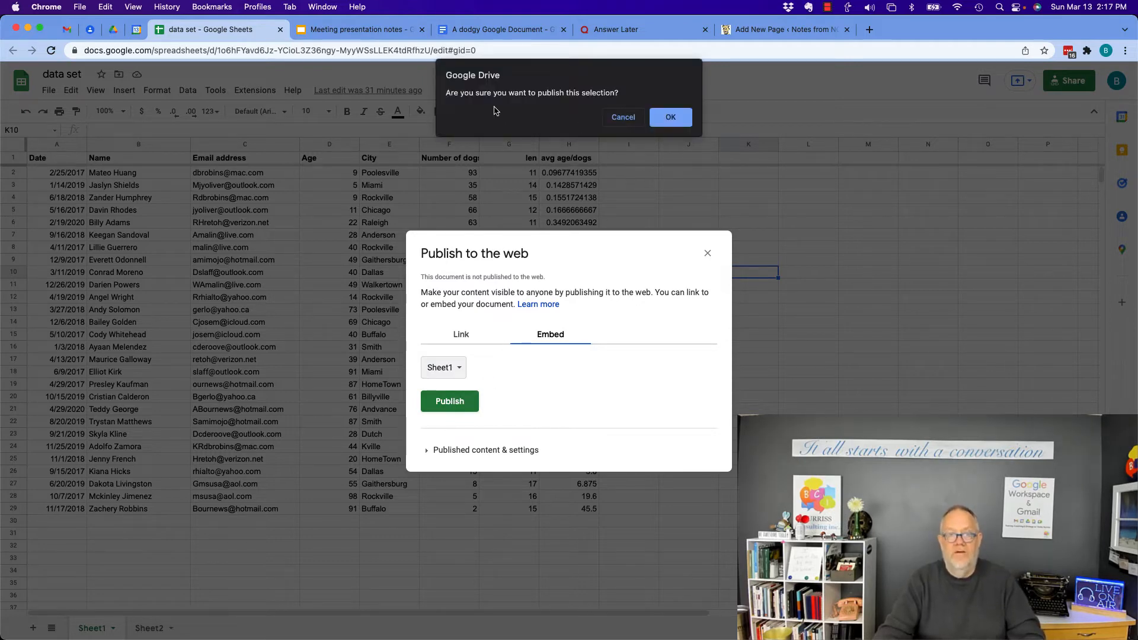
pyautogui.click(670, 117)
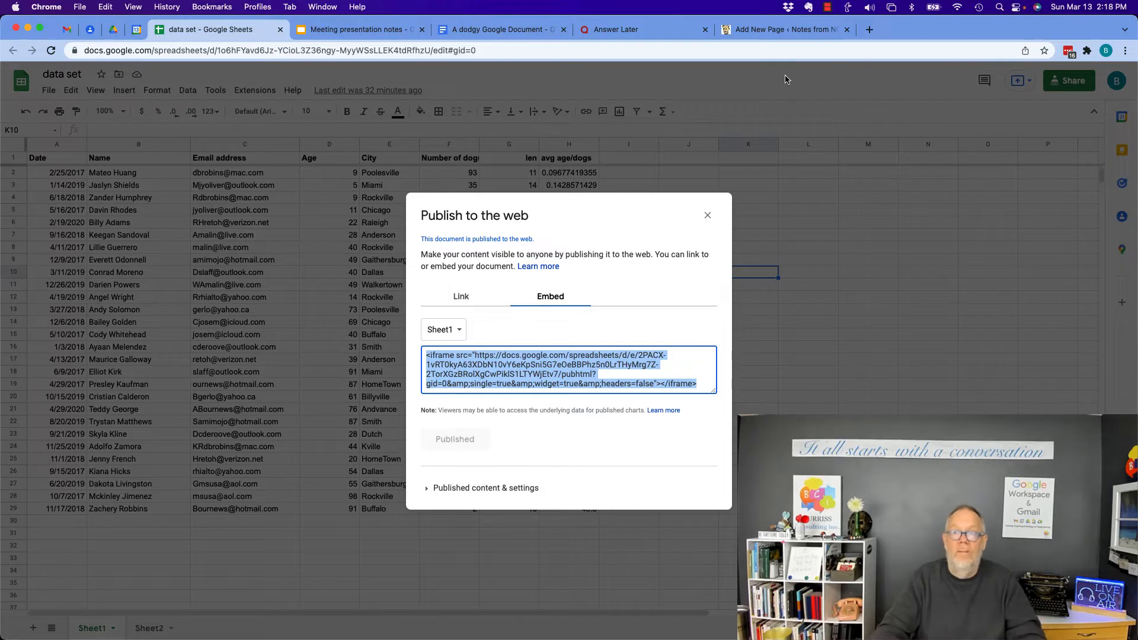
# Step: Switch to the WordPress page editor and preview the sheet embedded in the Custom HTML block, examining its rows and columns
pyautogui.click(779, 29)
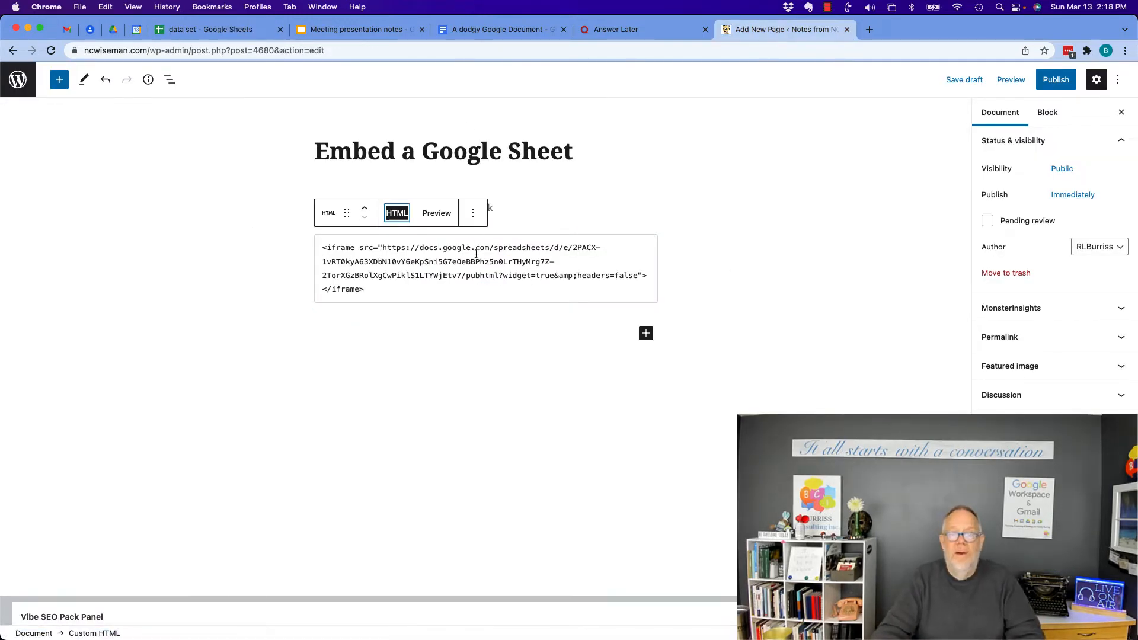
pyautogui.click(434, 217)
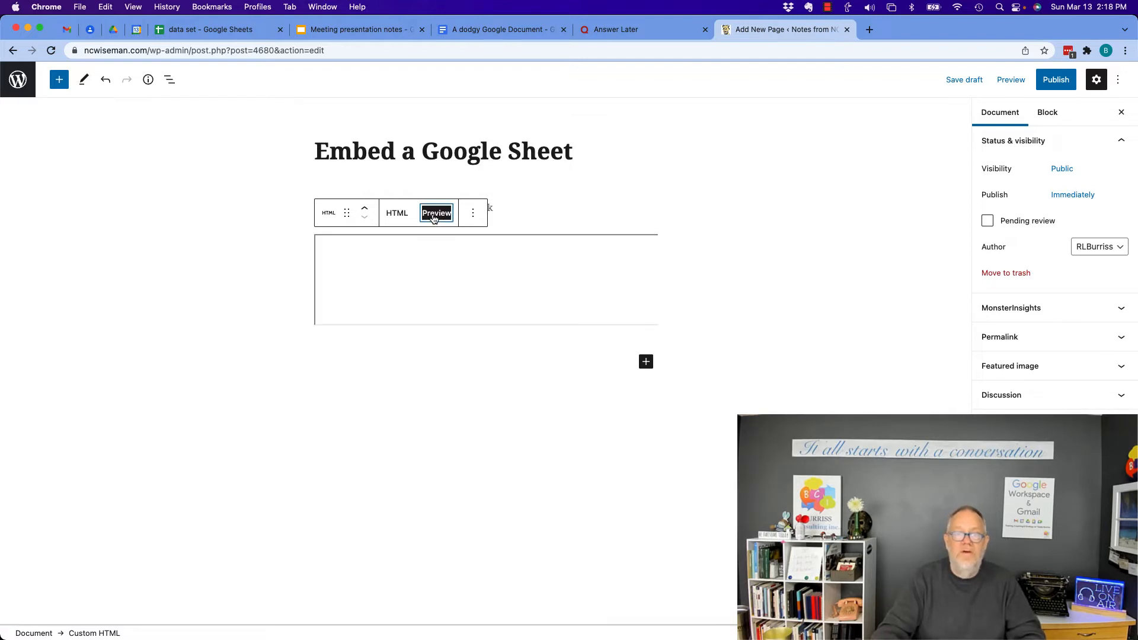
pyautogui.hscroll(5, 495, 294)
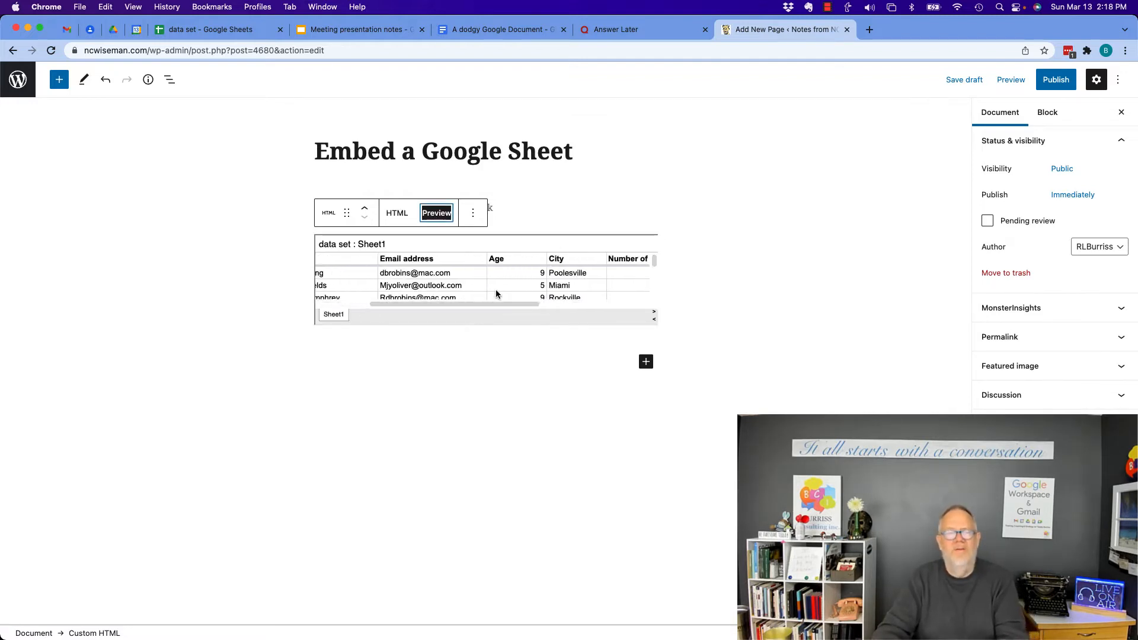
pyautogui.hscroll(-5, 496, 294)
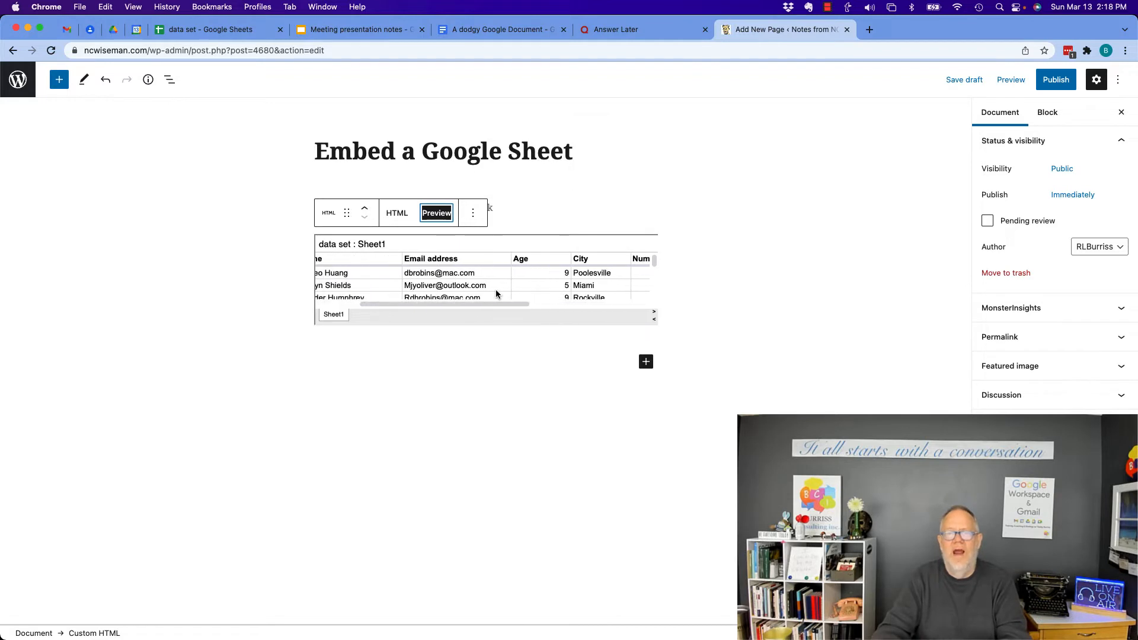
pyautogui.scroll(-3, 496, 293)
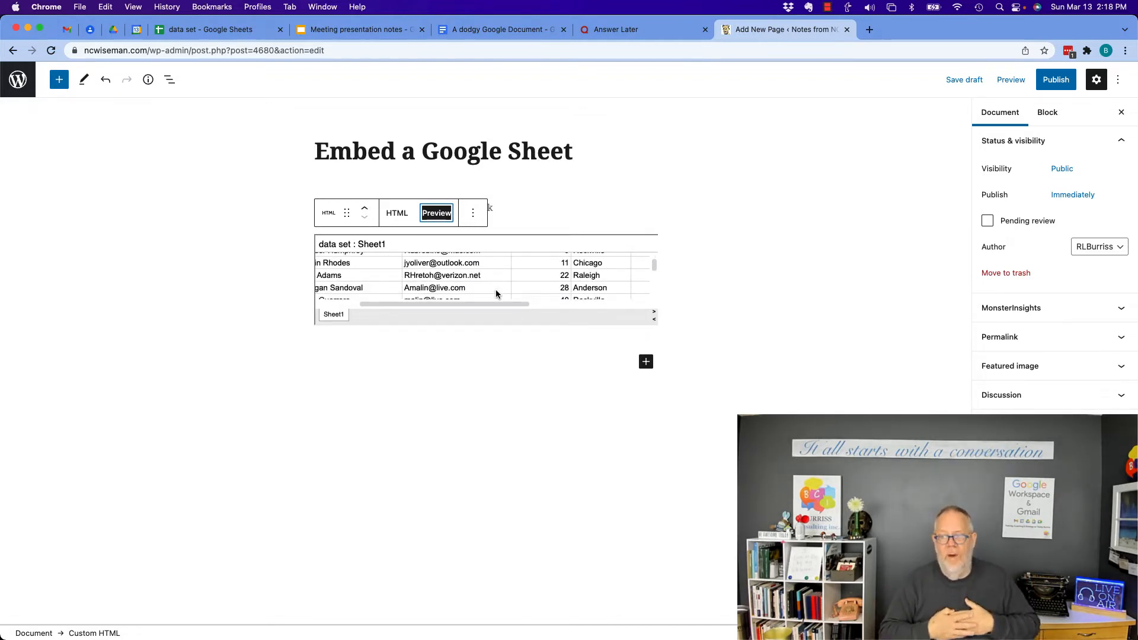
pyautogui.scroll(-2, 496, 293)
pyautogui.scroll(6, 496, 290)
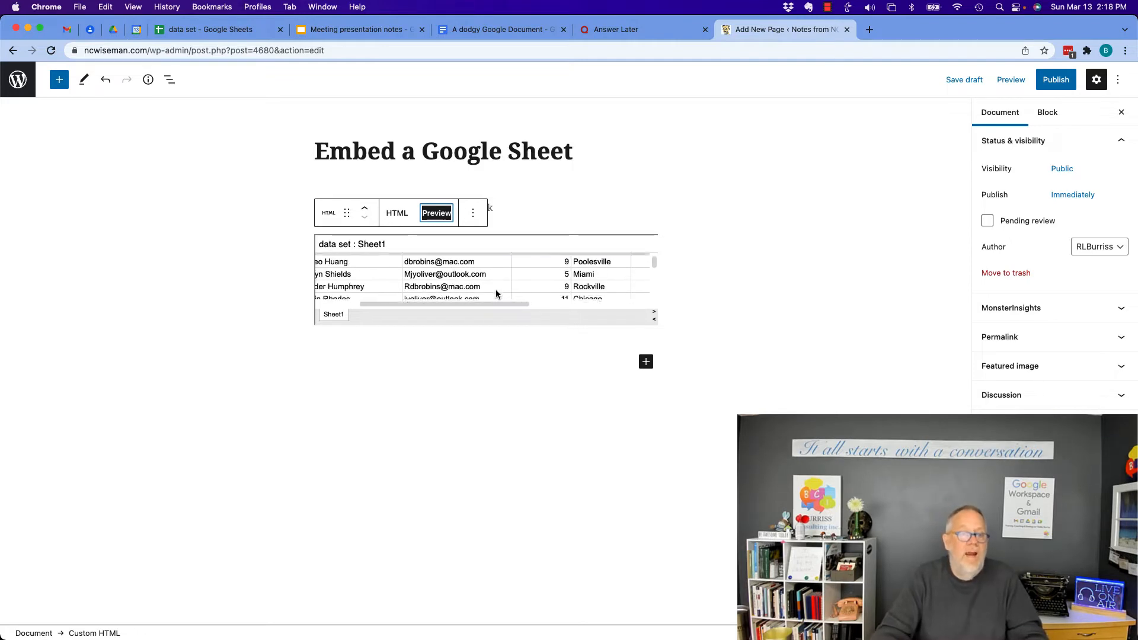
# Step: Replace all the code in the Custom HTML block with the iframe embed code of the published Sheet1
pyautogui.click(395, 215)
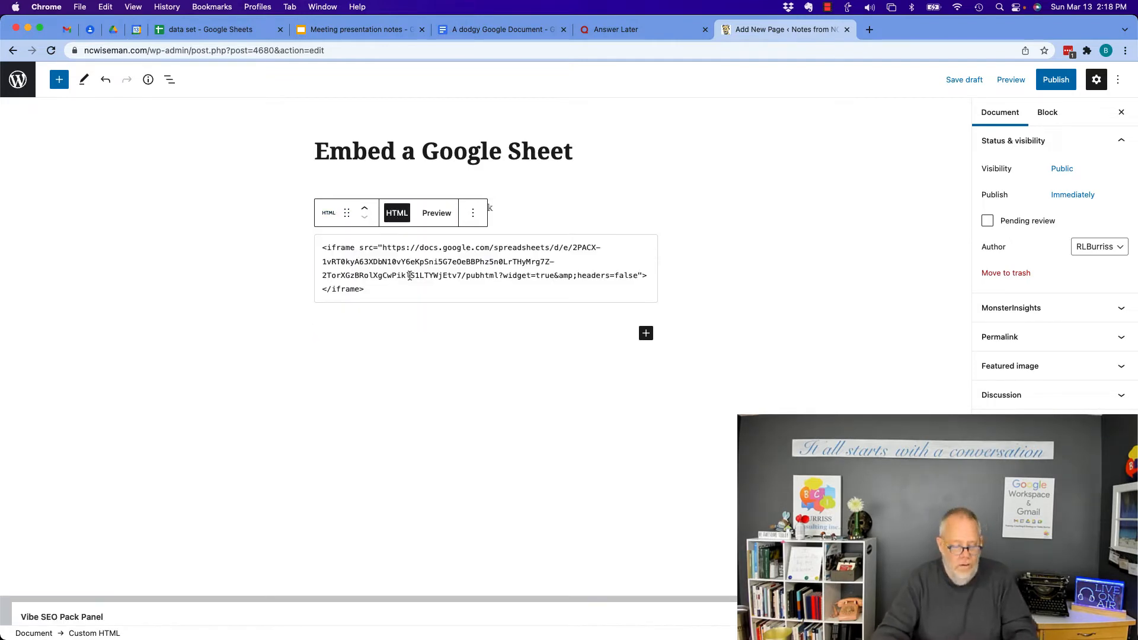
pyautogui.press('super+a')
pyautogui.write('<iframe src="https://docs.google.com/spreadsheets/d/e/2PACX-1vRT0kyA63XDbN10vY6eKpSni5G7eOeBBPhz5n0LrTHyMrg7Z-2TorXGzBRolXgCwPiklS1LTYWjEtv7/pubhtml?gid=0&amp;single=true&amp;widget=true&amp;headers=false"></iframe>')
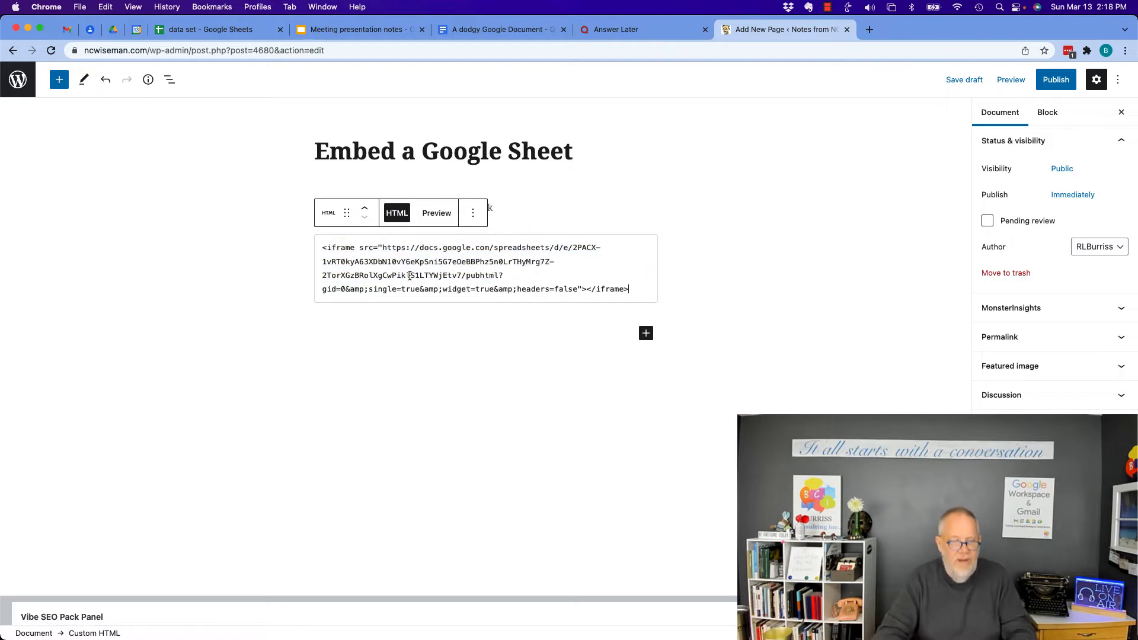
# Step: Preview the Custom HTML block with its new embed code and examine the embedded data across rows and columns
pyautogui.click(435, 216)
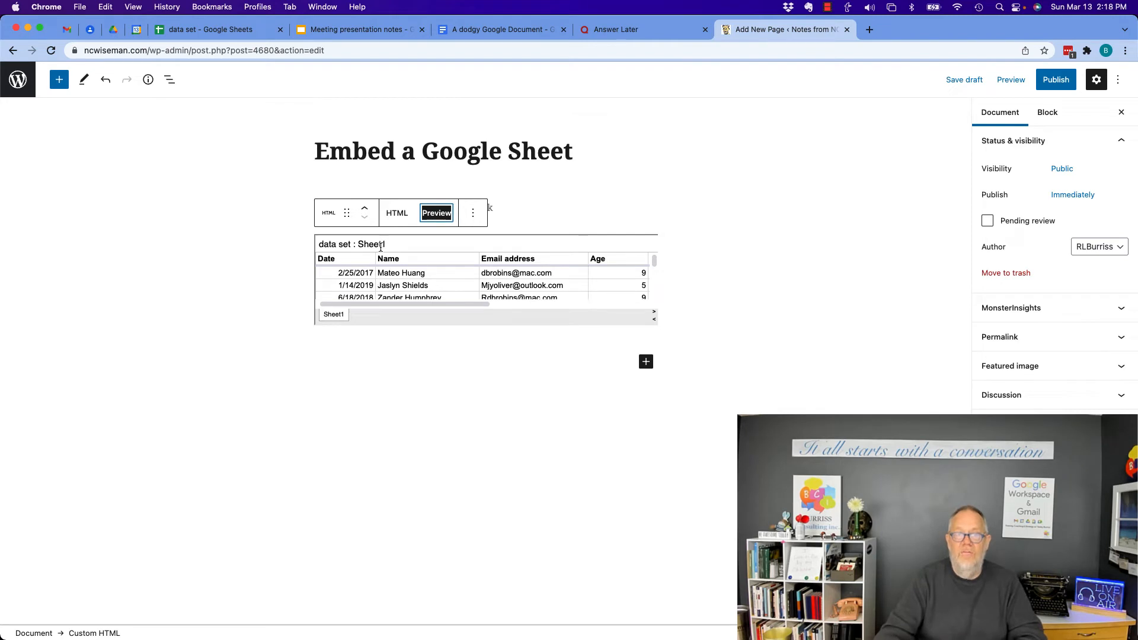
pyautogui.scroll(-5, 472, 286)
pyautogui.hscroll(3, 473, 284)
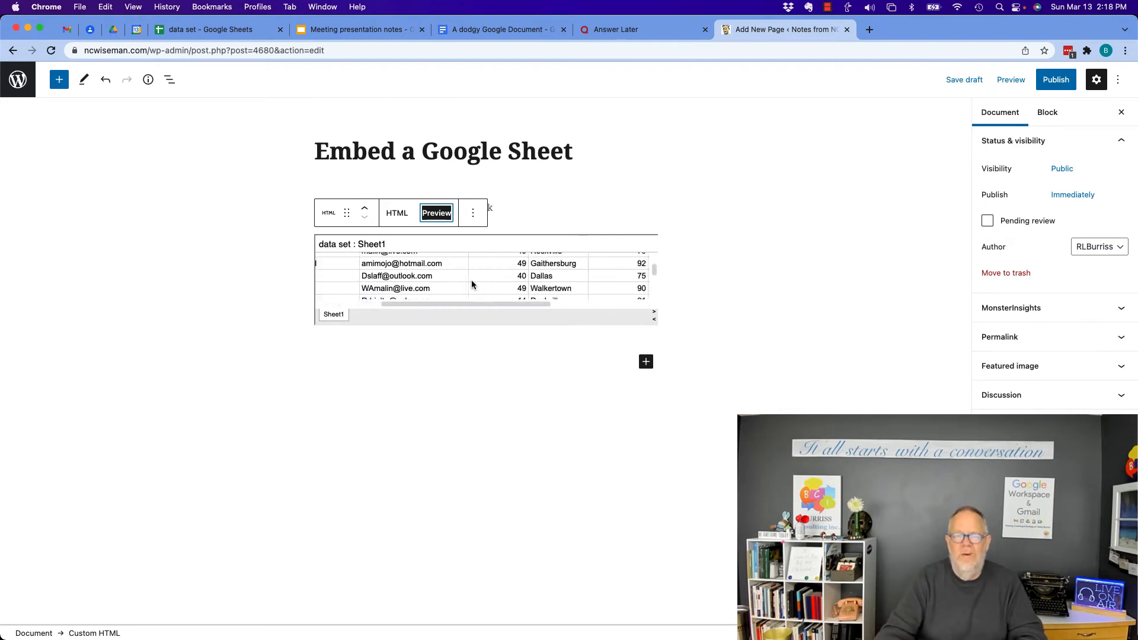
pyautogui.hscroll(-3, 472, 284)
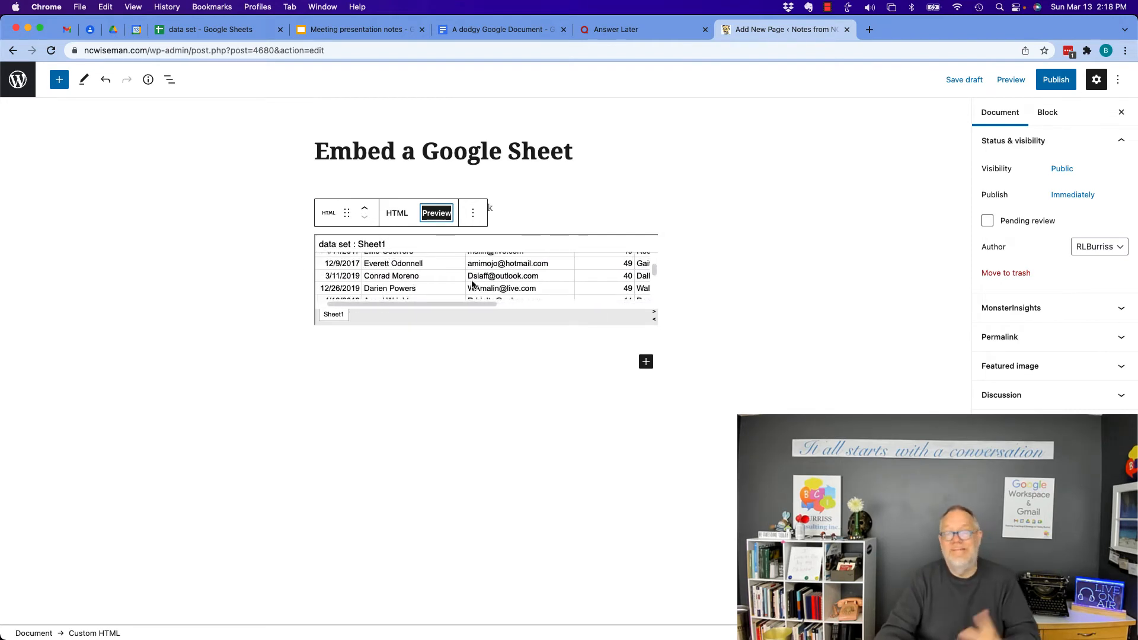
pyautogui.hscroll(-1, 462, 284)
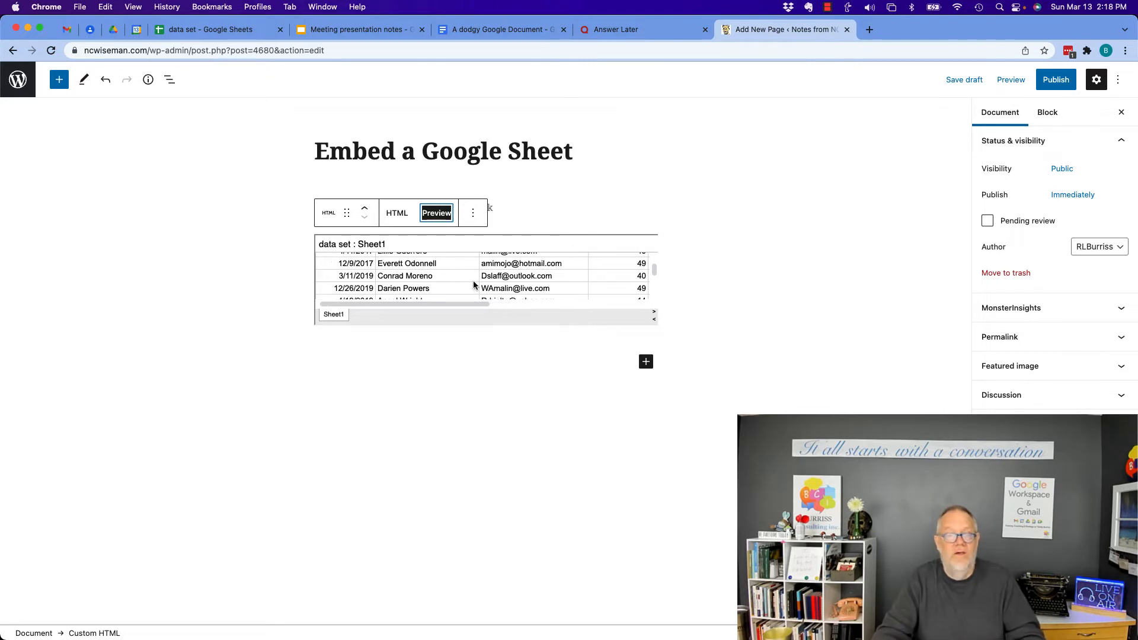
pyautogui.scroll(-5, 481, 278)
pyautogui.scroll(5, 481, 278)
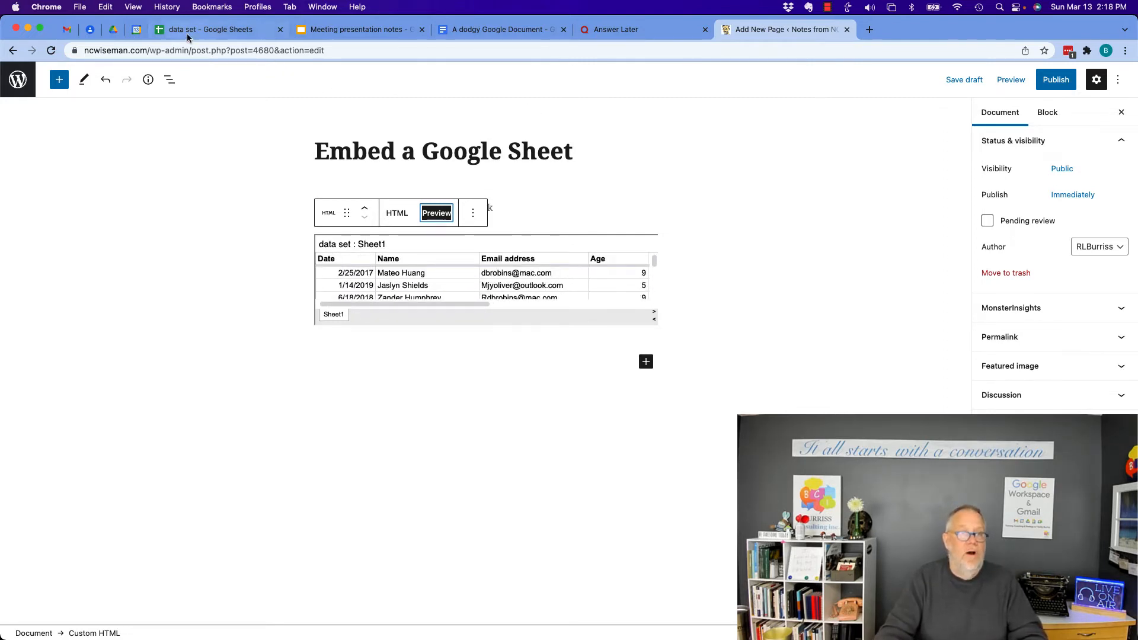
# Step: Close the spreadsheet's web publishing dialog and open the embed publishing options for the Meeting presentation notes presentation
pyautogui.click(204, 29)
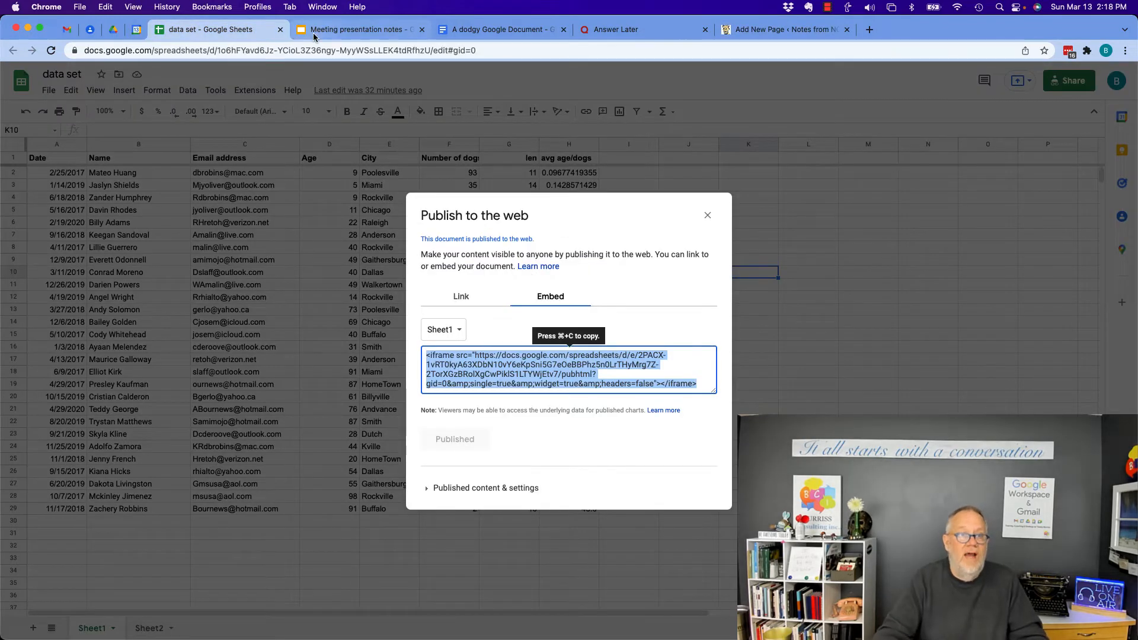
pyautogui.click(707, 216)
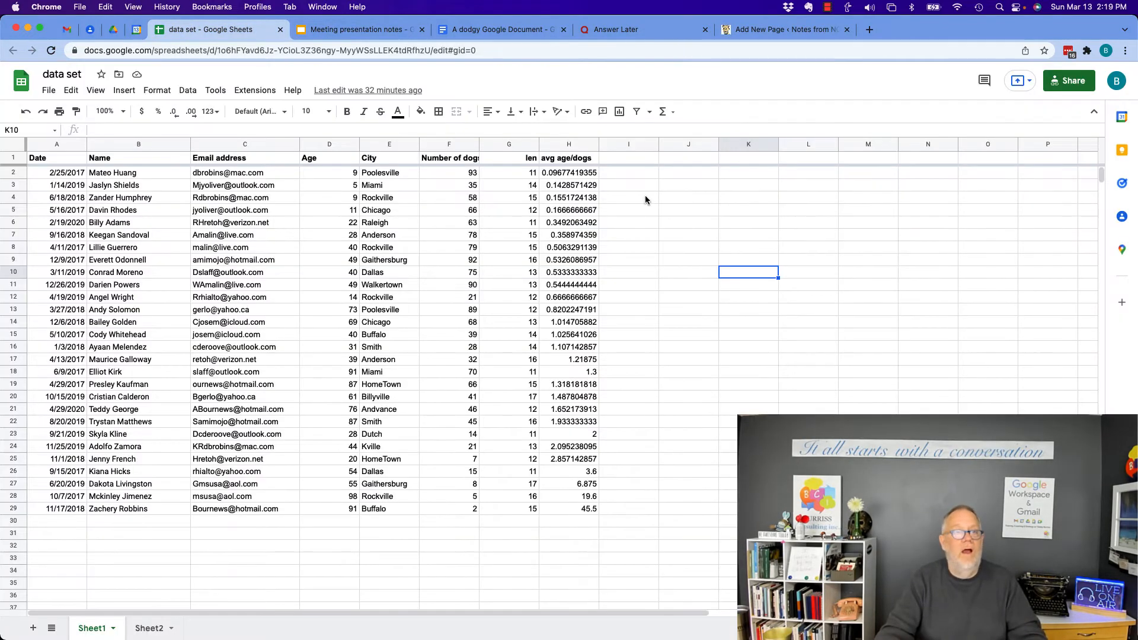
pyautogui.click(363, 31)
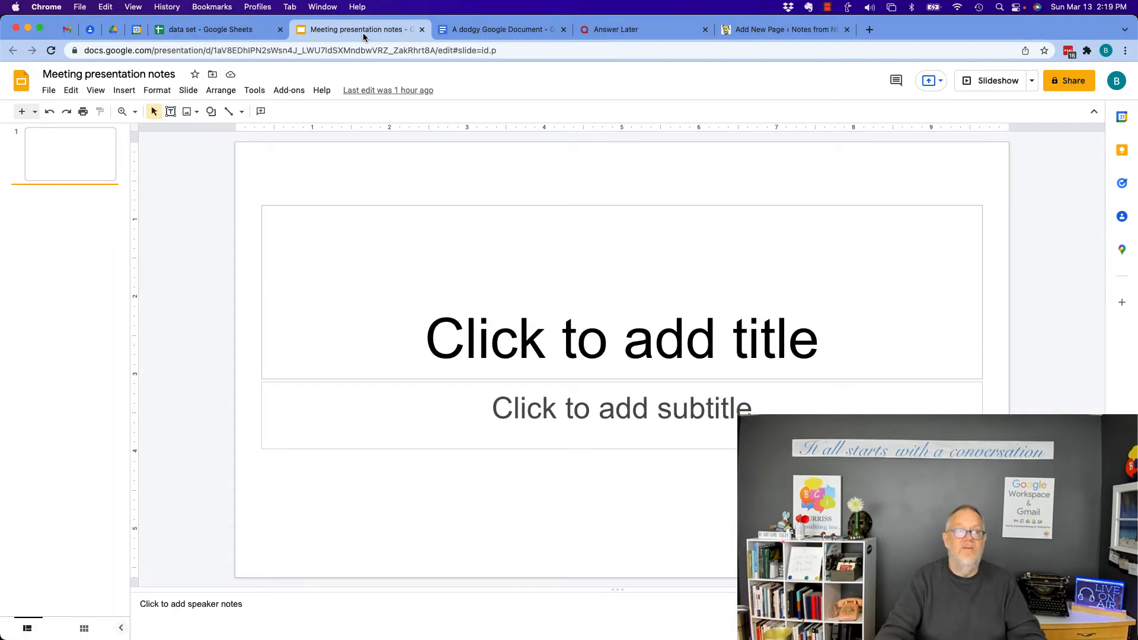
pyautogui.click(49, 90)
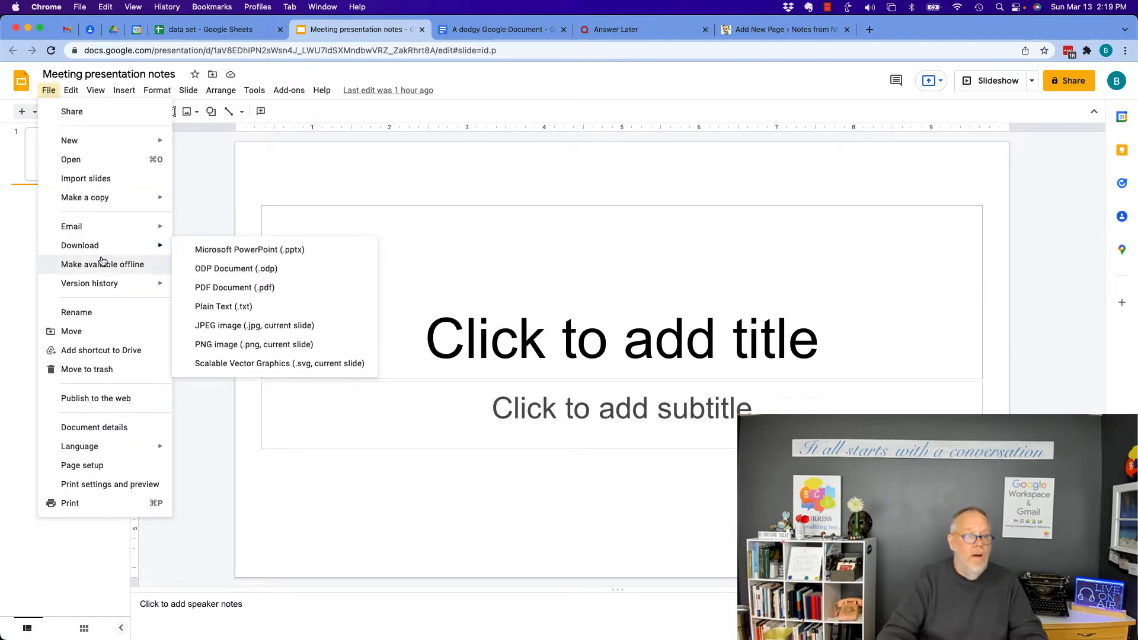
pyautogui.click(88, 399)
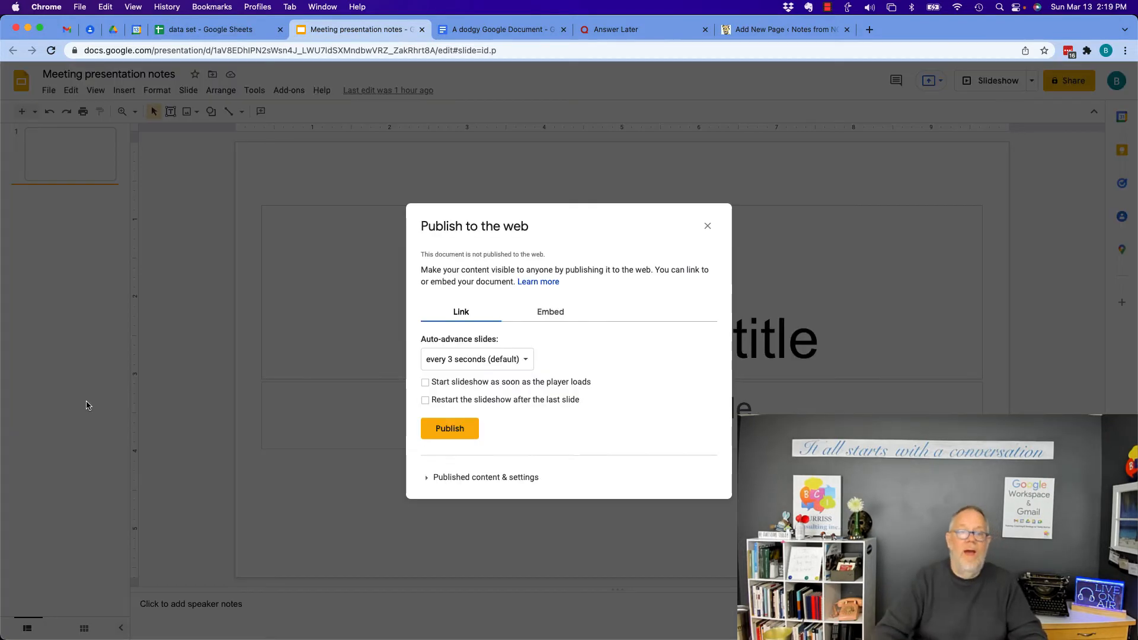
pyautogui.click(550, 312)
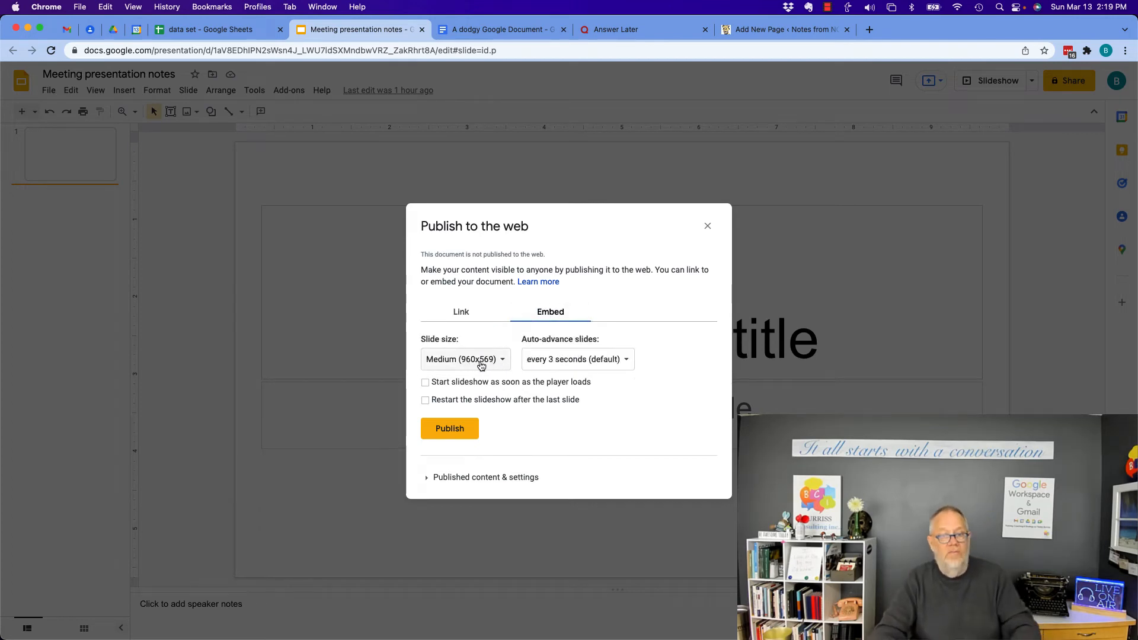
# Step: Set the embedded presentation to Medium (960x569) slide size and auto-advance every 10 seconds
pyautogui.click(499, 364)
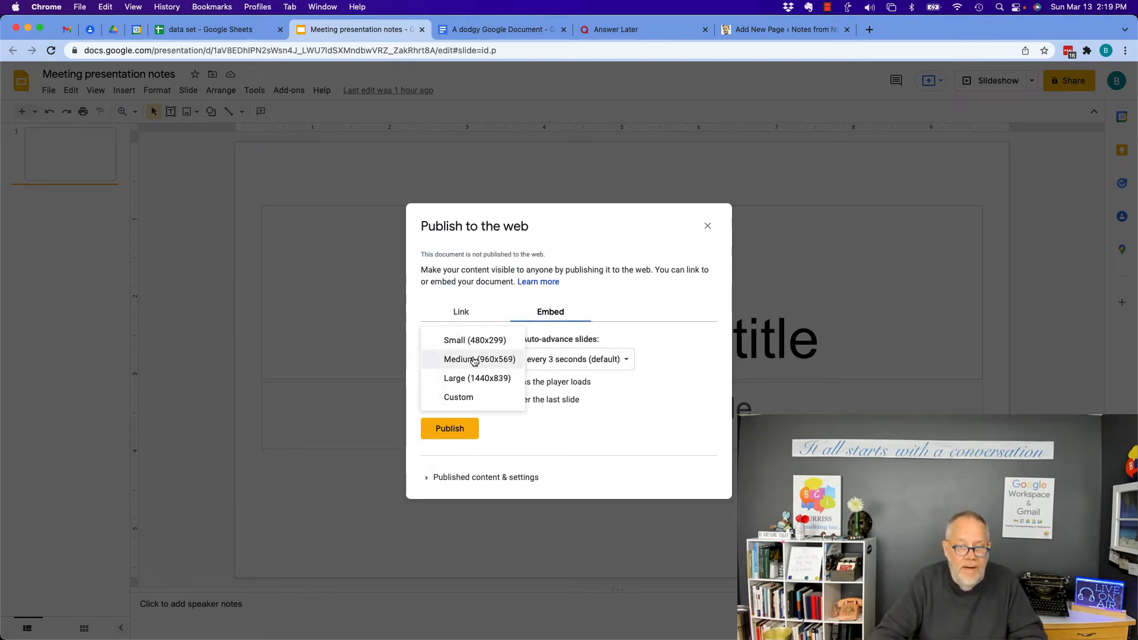
pyautogui.click(475, 360)
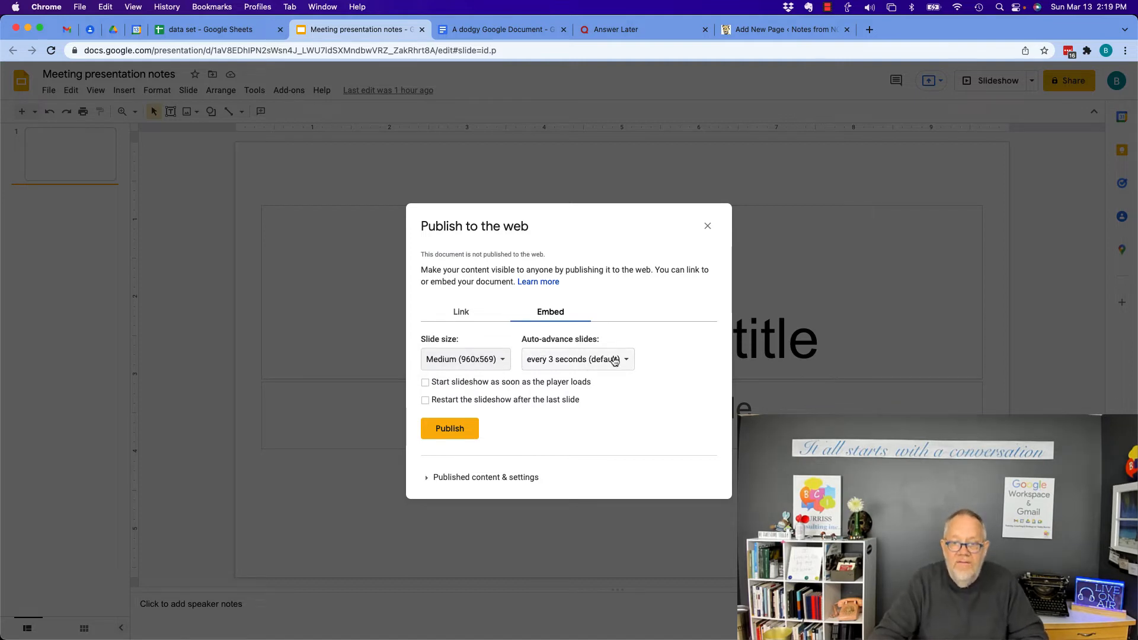
pyautogui.click(625, 363)
pyautogui.click(587, 402)
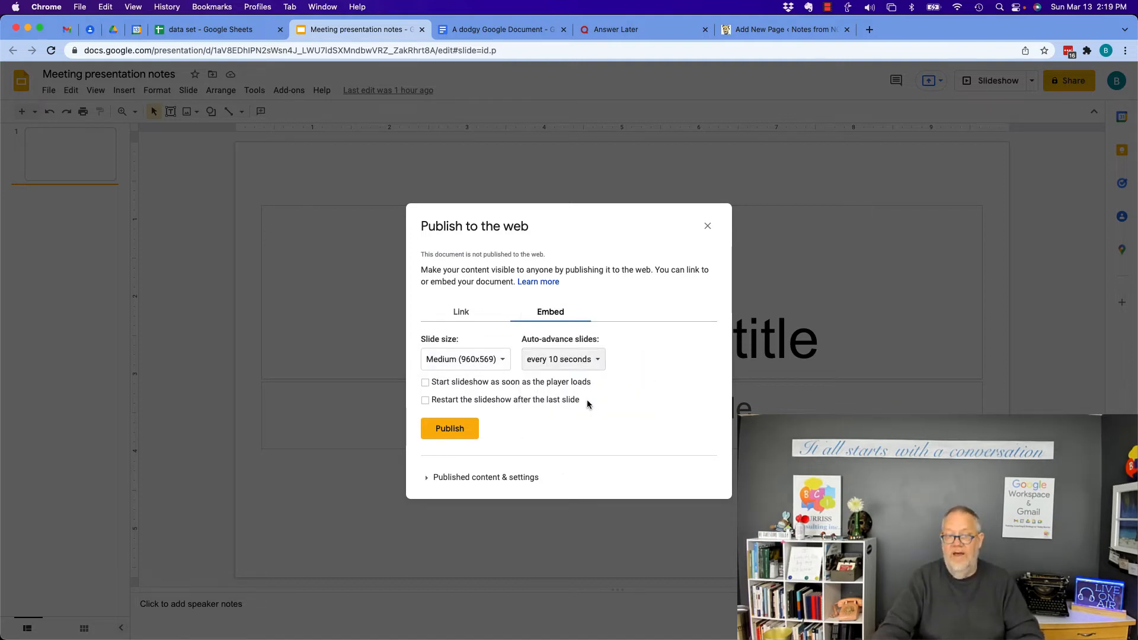
# Step: Set the embedded slideshow to start as soon as the player loads, publish the presentation, and copy its embed code
pyautogui.click(425, 383)
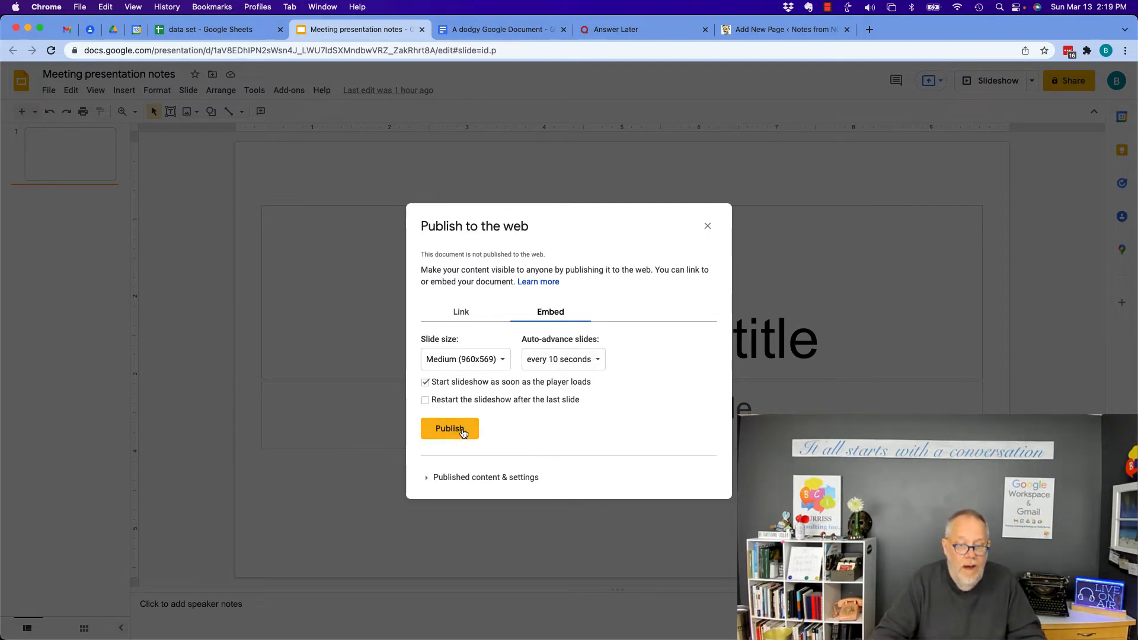
pyautogui.click(463, 432)
pyautogui.click(668, 118)
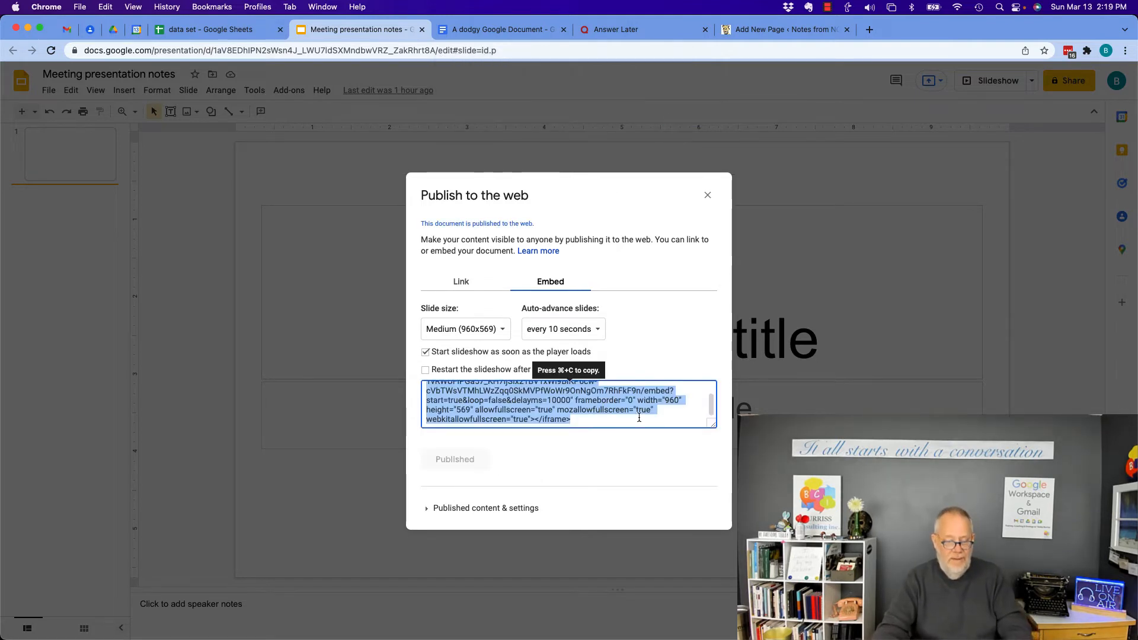
pyautogui.press('super+c')
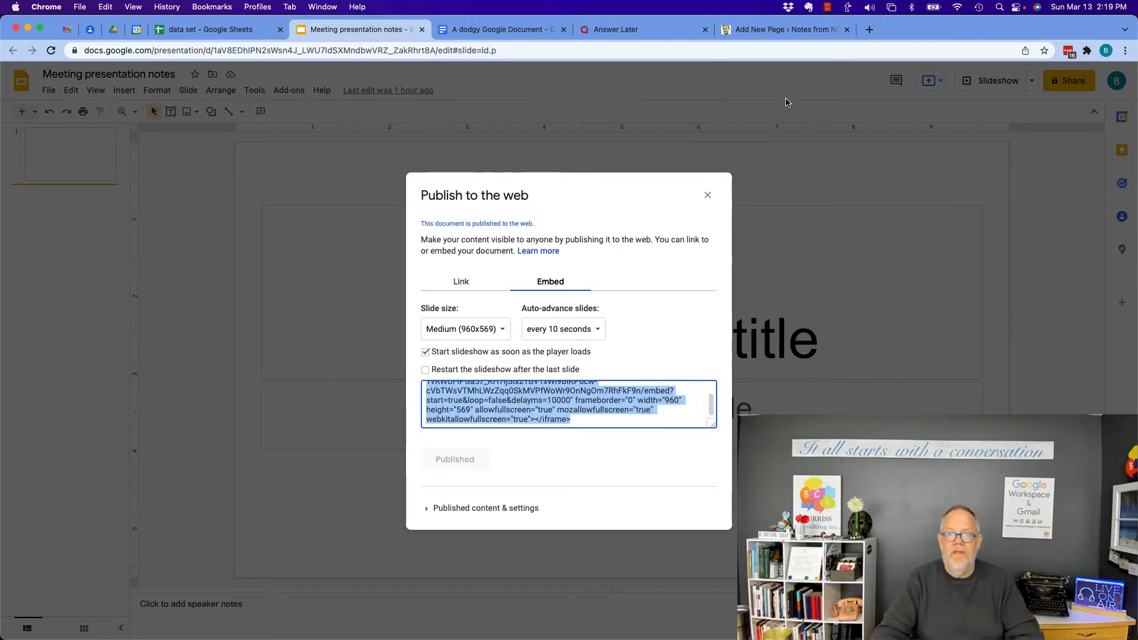
# Step: Replace the code in the WordPress page's Custom HTML block with the presentation's iframe embed code and preview it
pyautogui.click(773, 30)
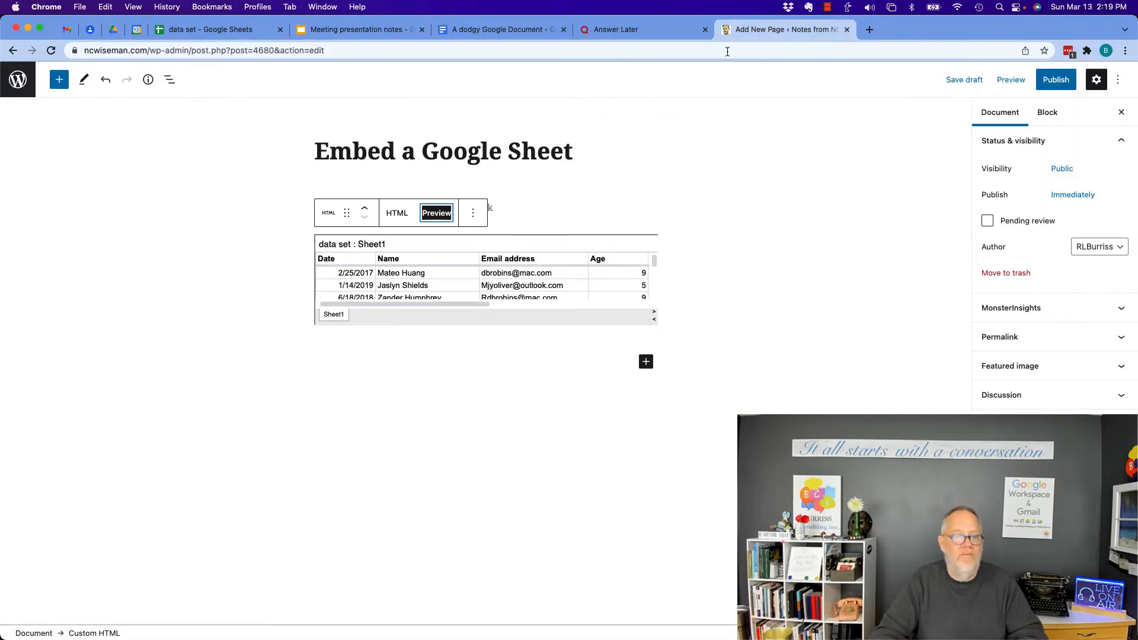
pyautogui.click(397, 212)
pyautogui.press('super+a')
pyautogui.press('super+v')
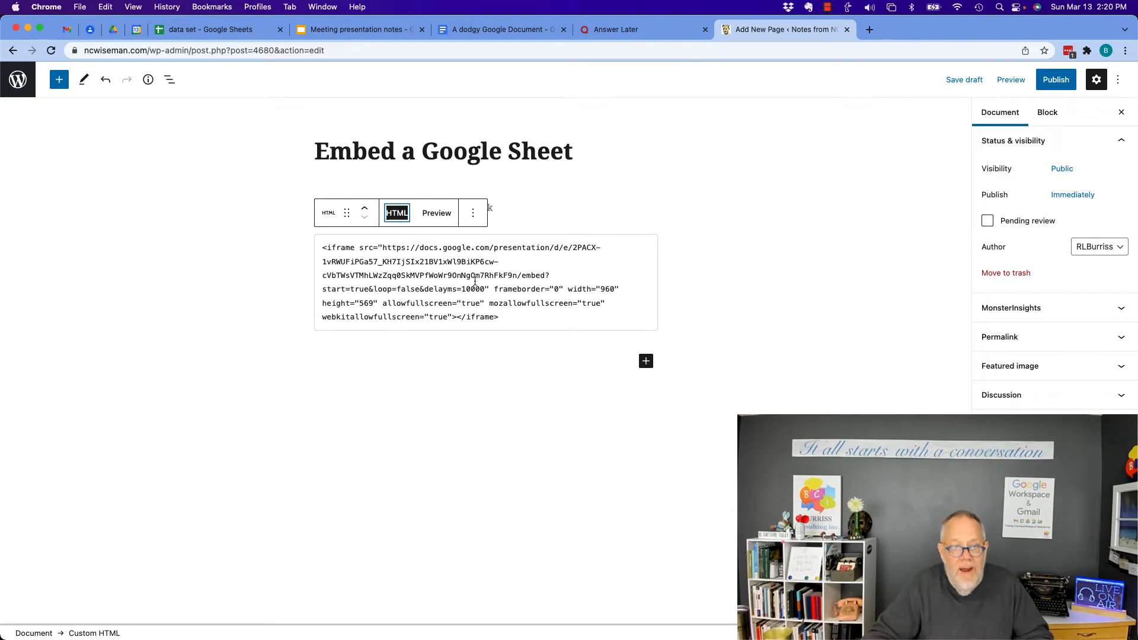
pyautogui.click(436, 214)
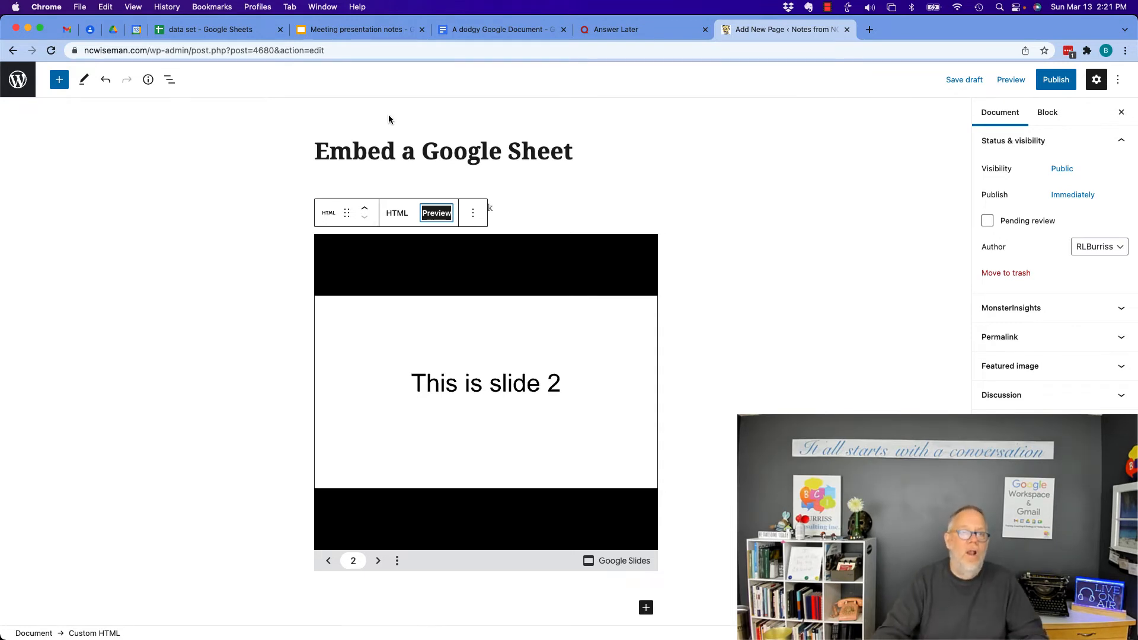
# Step: Reopen the Meeting presentation notes presentation's web publishing options and set the link's auto-advance to every 10 seconds
pyautogui.click(357, 31)
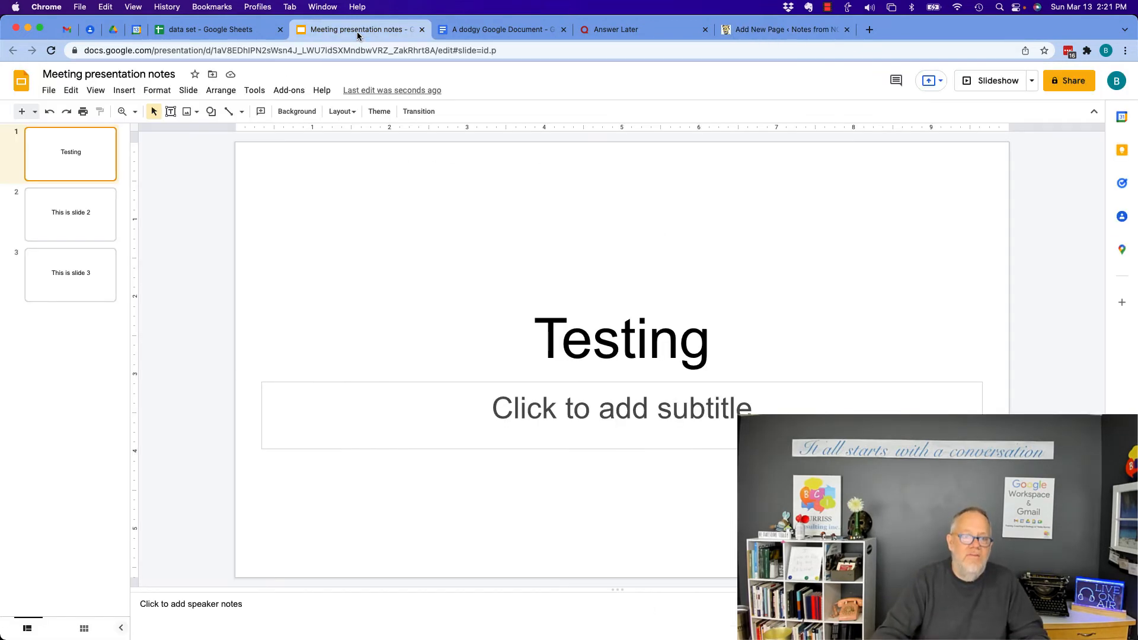
pyautogui.click(48, 90)
pyautogui.click(98, 401)
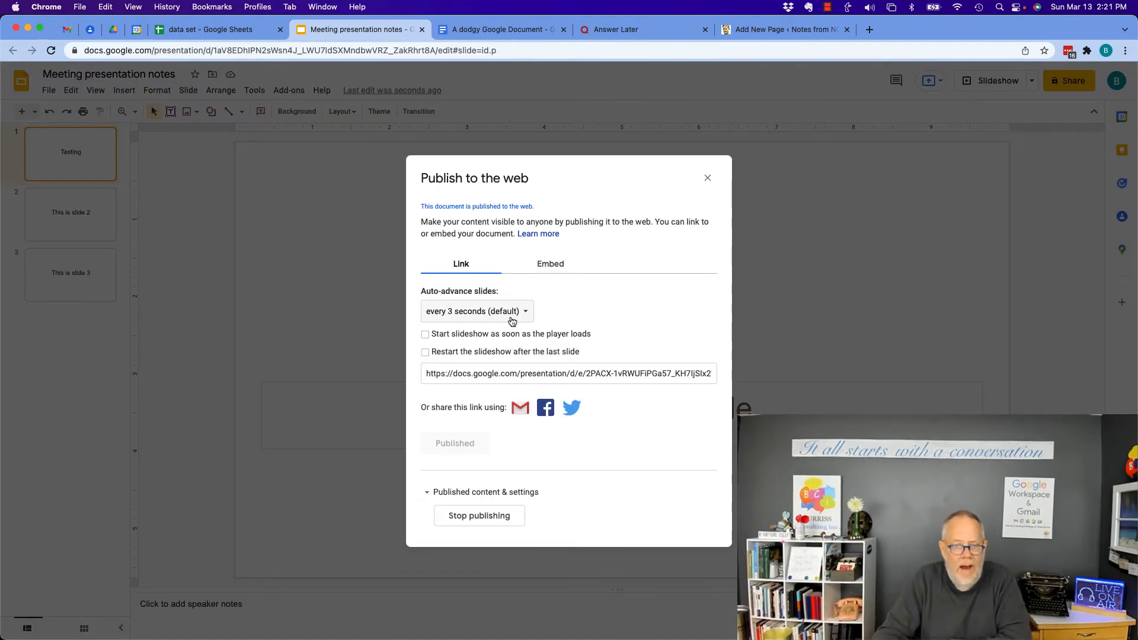
pyautogui.click(466, 315)
pyautogui.click(474, 349)
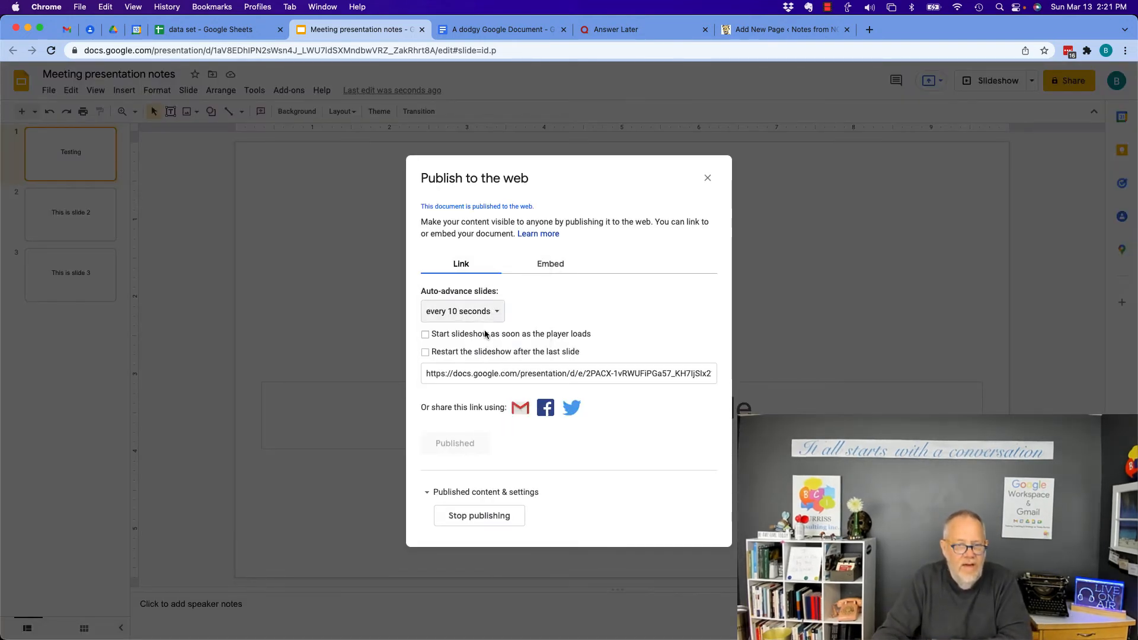
# Step: Set the embed options to auto-advance every 10 seconds and start when the player loads, and close the publishing dialog
pyautogui.click(551, 267)
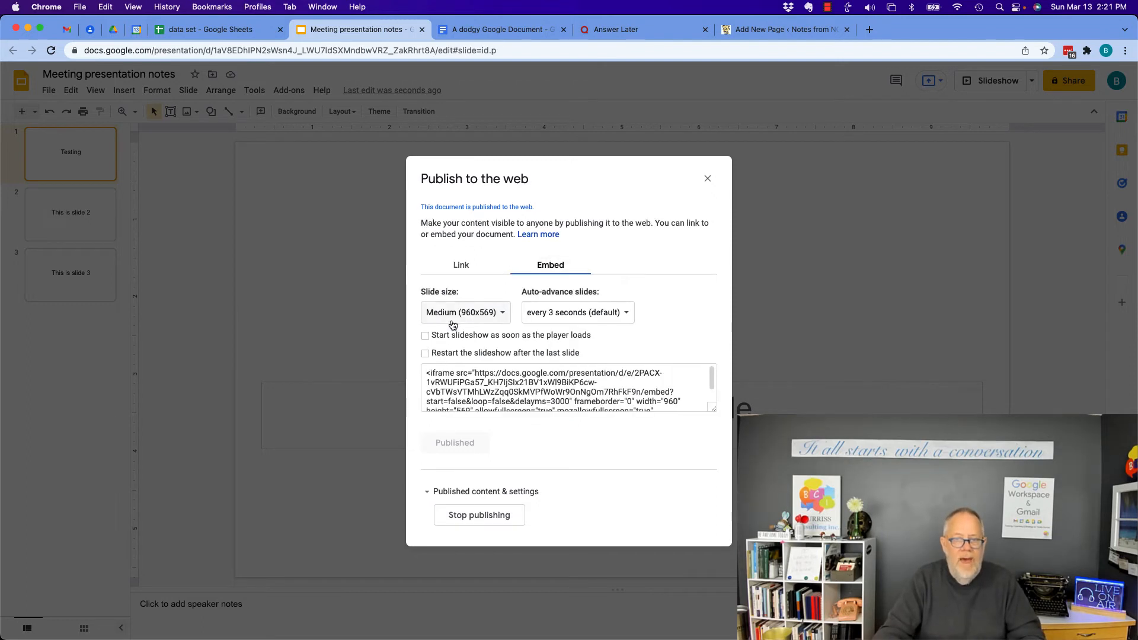
pyautogui.click(574, 314)
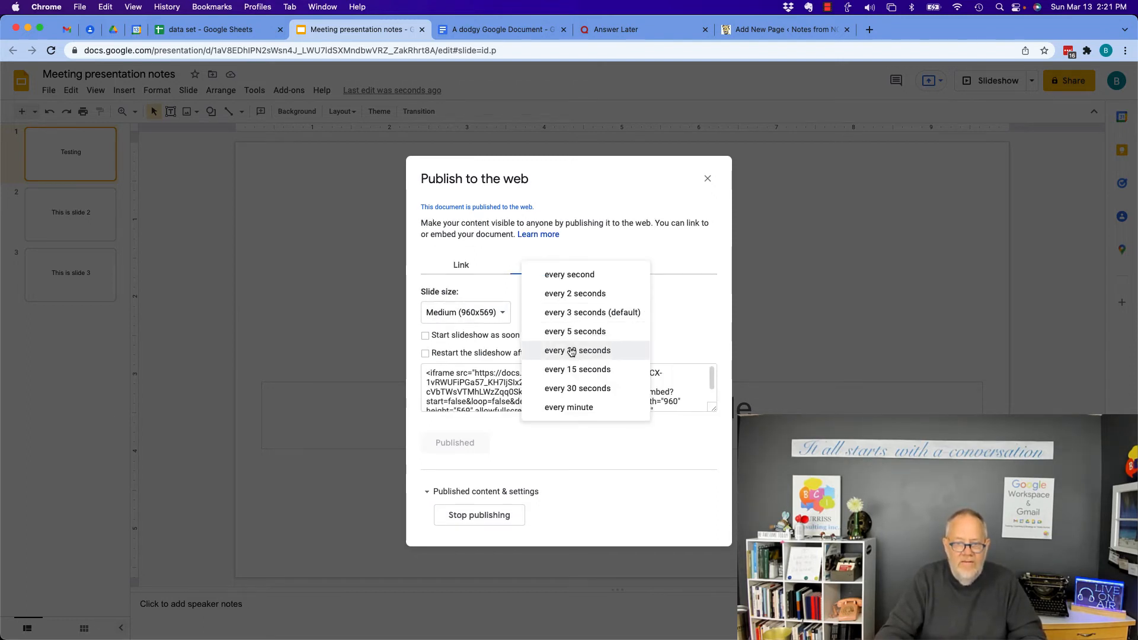
pyautogui.click(572, 351)
pyautogui.click(431, 336)
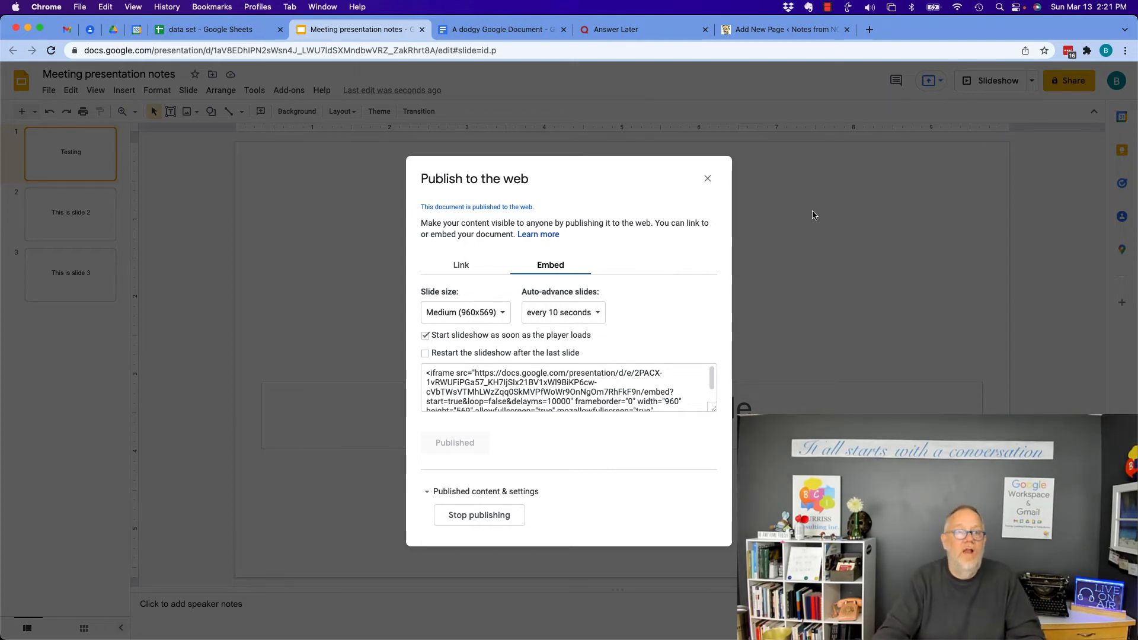
pyautogui.click(707, 179)
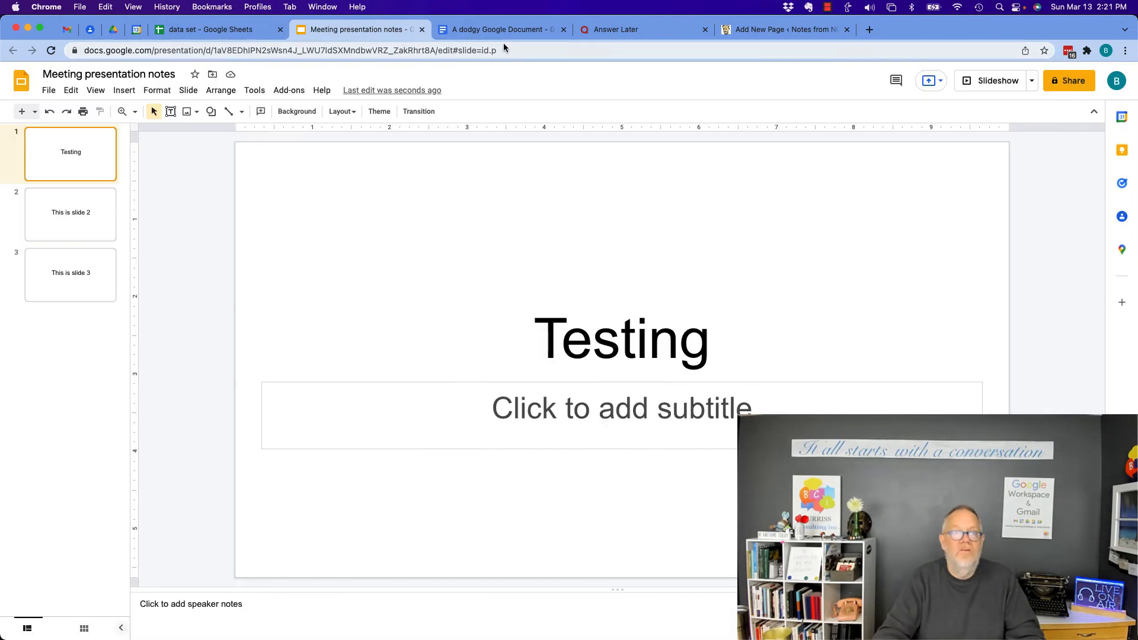
# Step: Publish the document A dodgy Google Document to the web in embed form and copy its iframe embed code
pyautogui.click(489, 32)
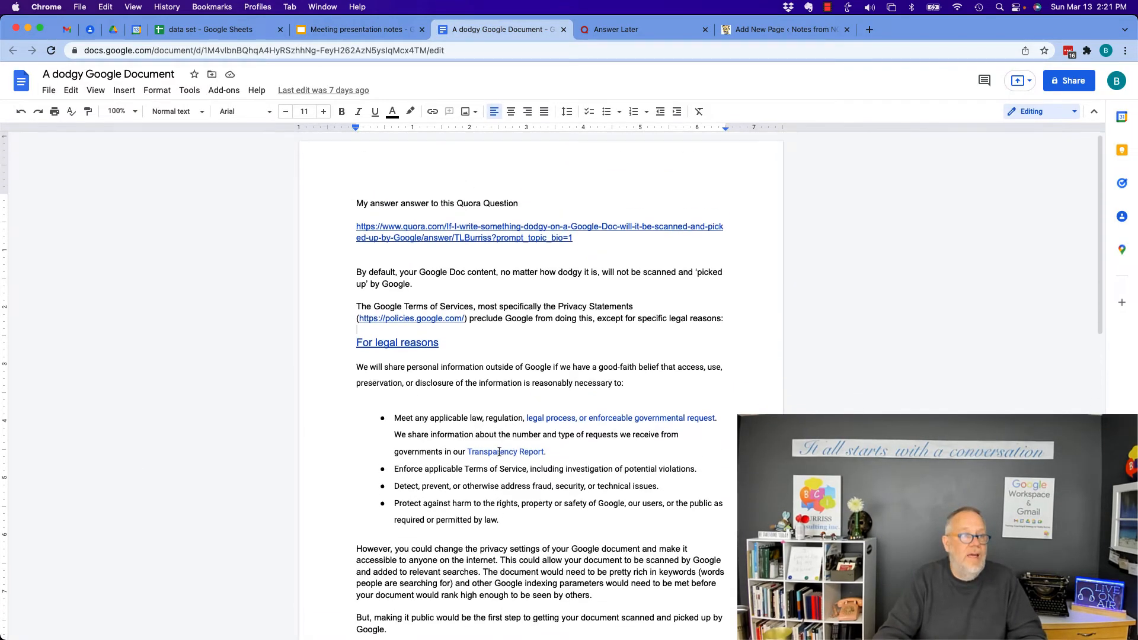
pyautogui.click(45, 91)
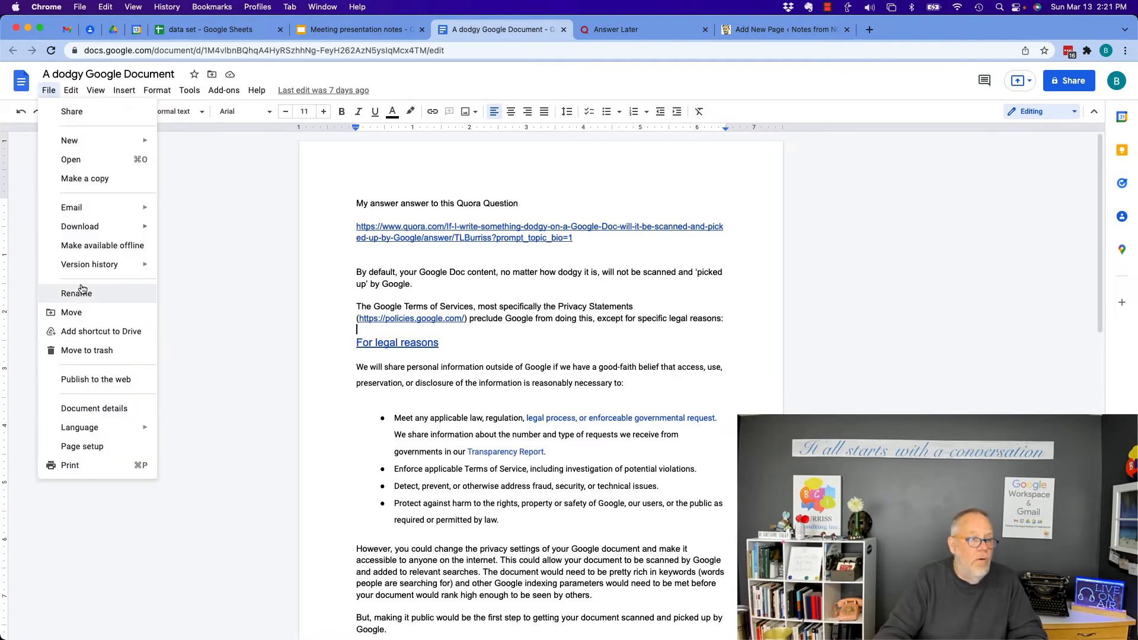
pyautogui.click(98, 379)
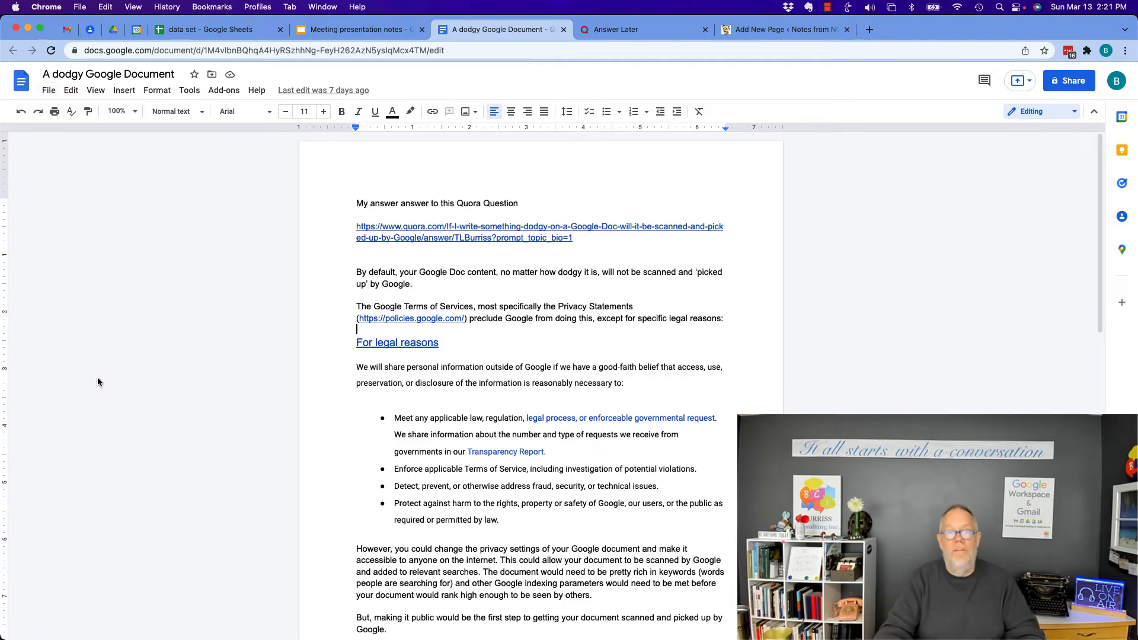
pyautogui.click(539, 355)
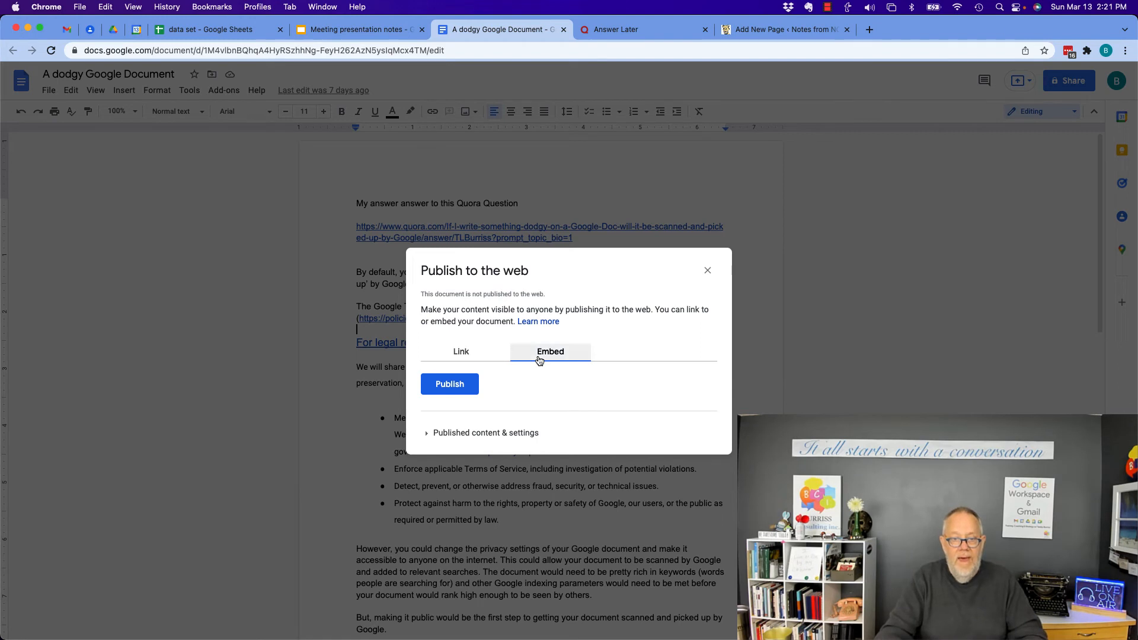
pyautogui.click(450, 389)
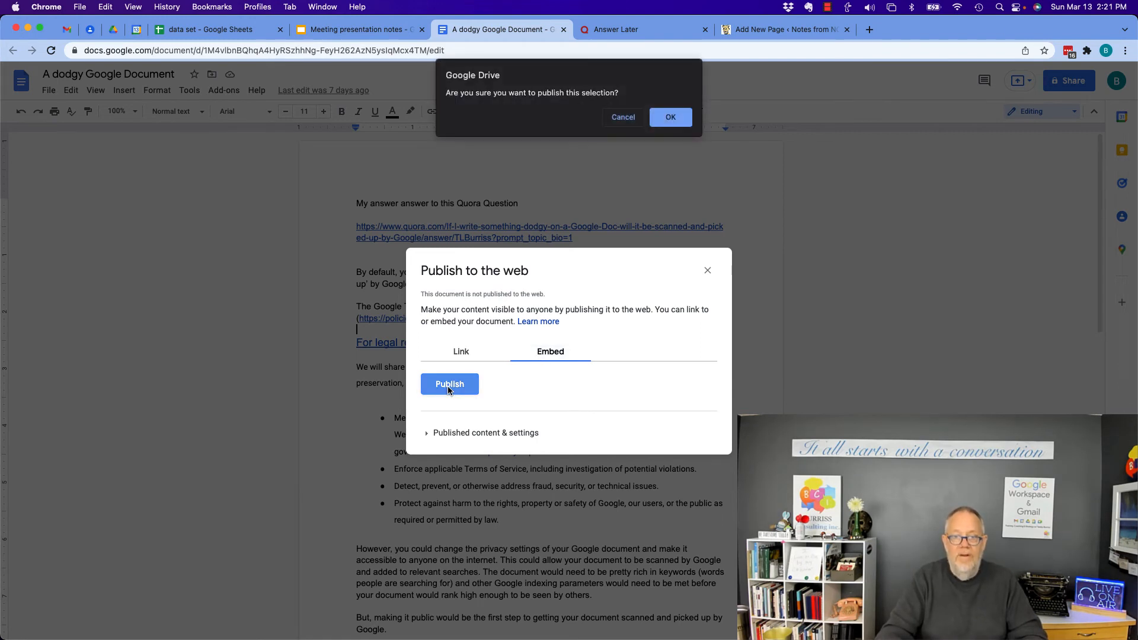
pyautogui.click(670, 116)
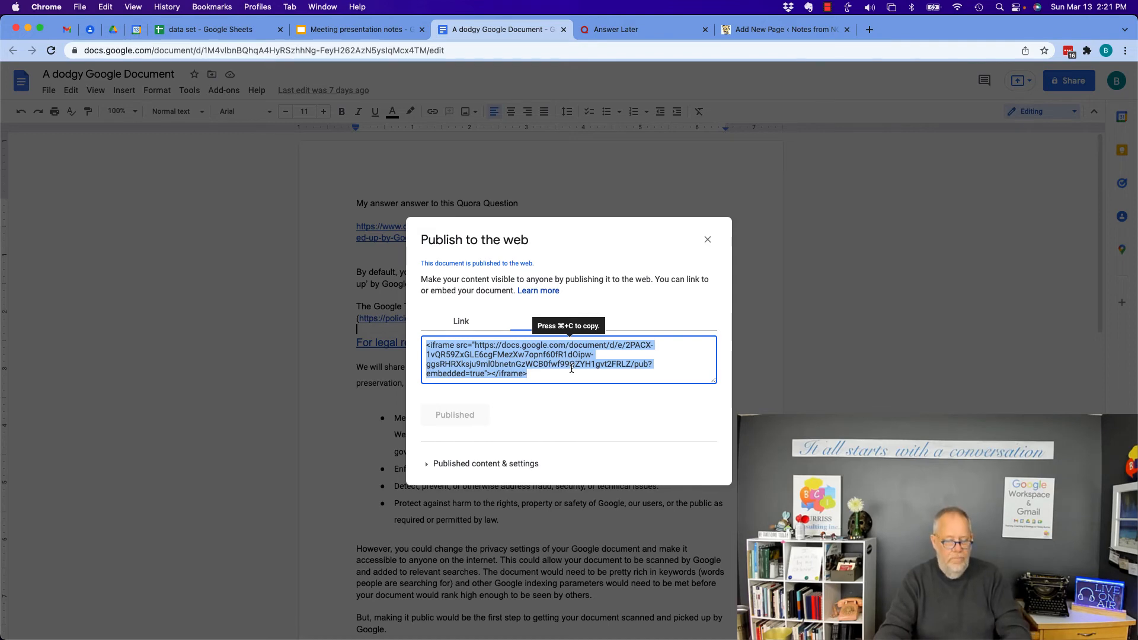
pyautogui.press('super+c')
# Step: Replace all the code in the WordPress page's Custom HTML block with the document's iframe embed code
pyautogui.click(793, 35)
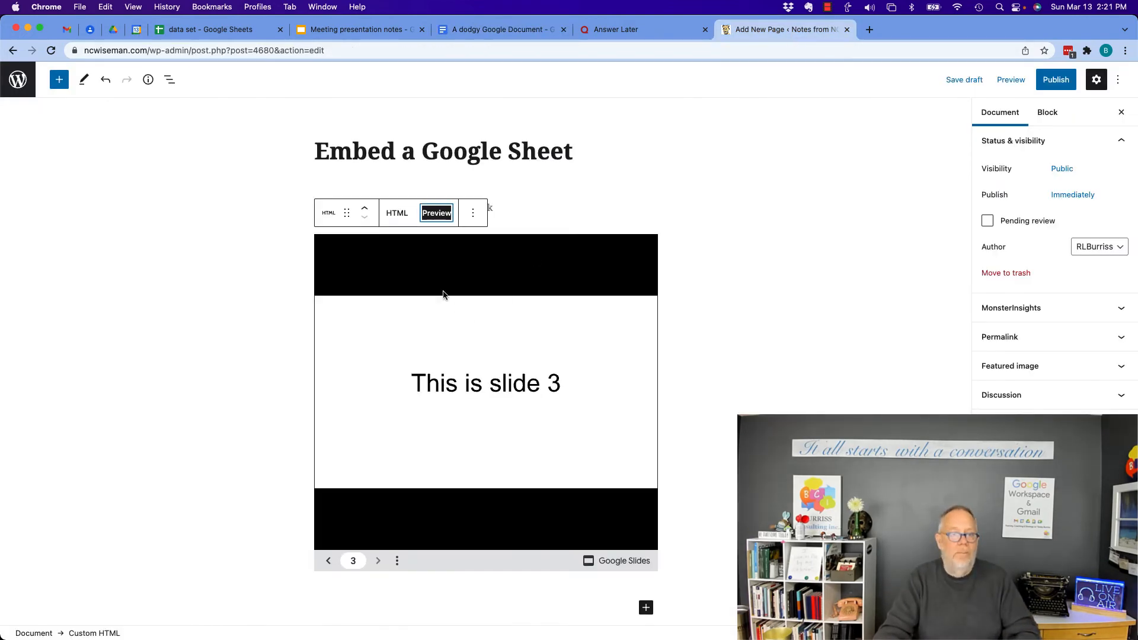
pyautogui.click(397, 213)
pyautogui.click(442, 320)
pyautogui.press('super+a')
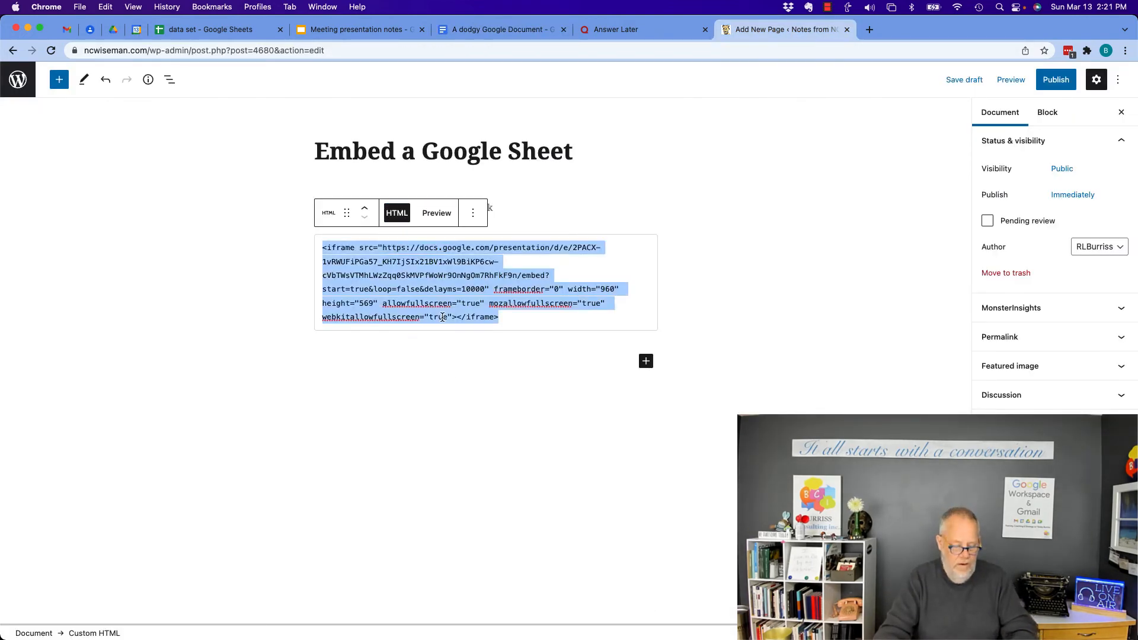
pyautogui.press('super+v')
# Step: Preview the Custom HTML block and examine the text of the embedded document
pyautogui.click(437, 213)
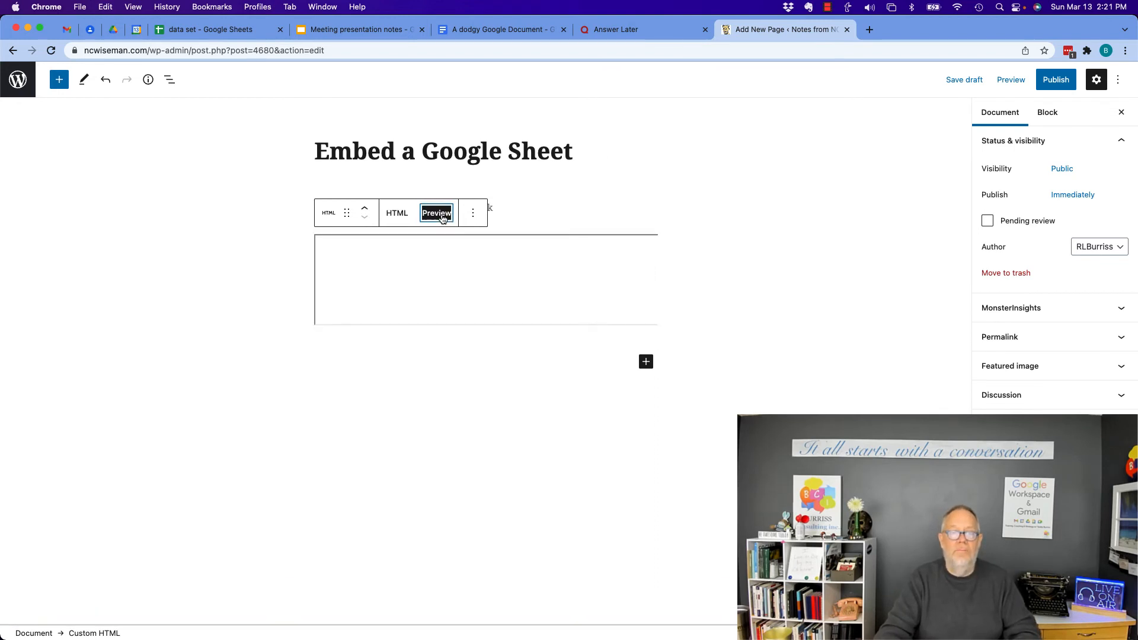
pyautogui.scroll(-10, 603, 294)
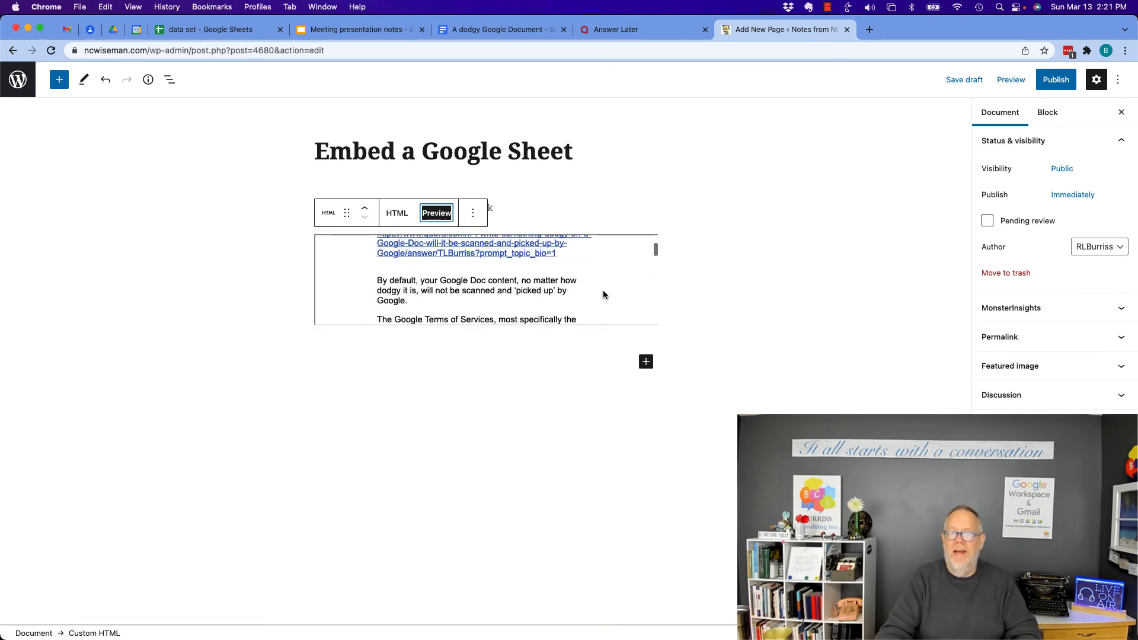
pyautogui.scroll(-10, 603, 311)
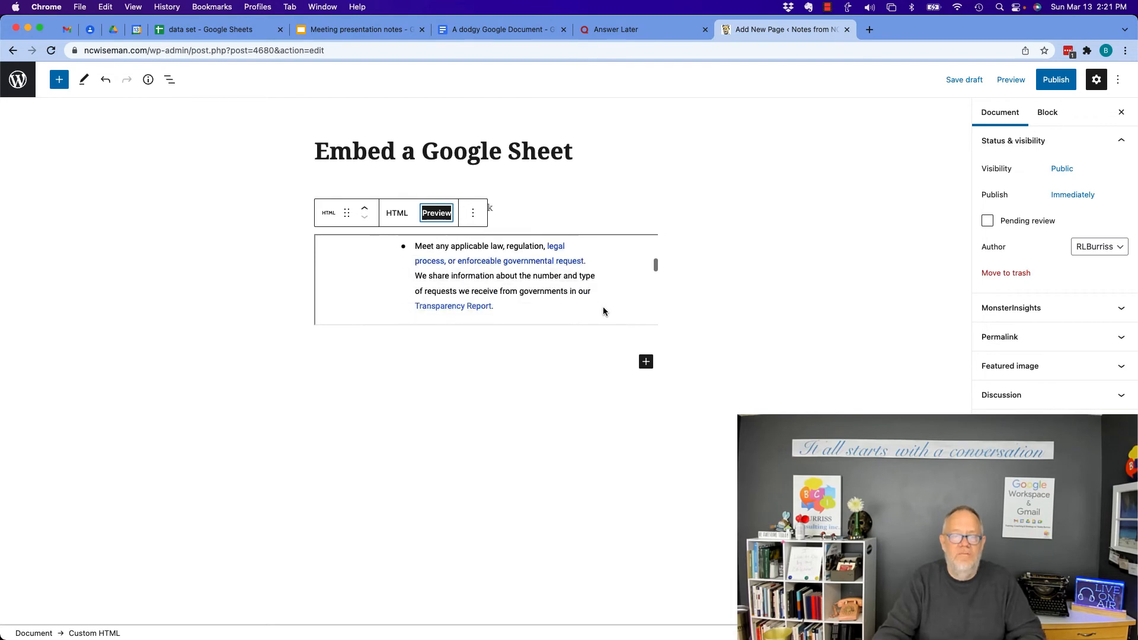
pyautogui.scroll(-10, 603, 306)
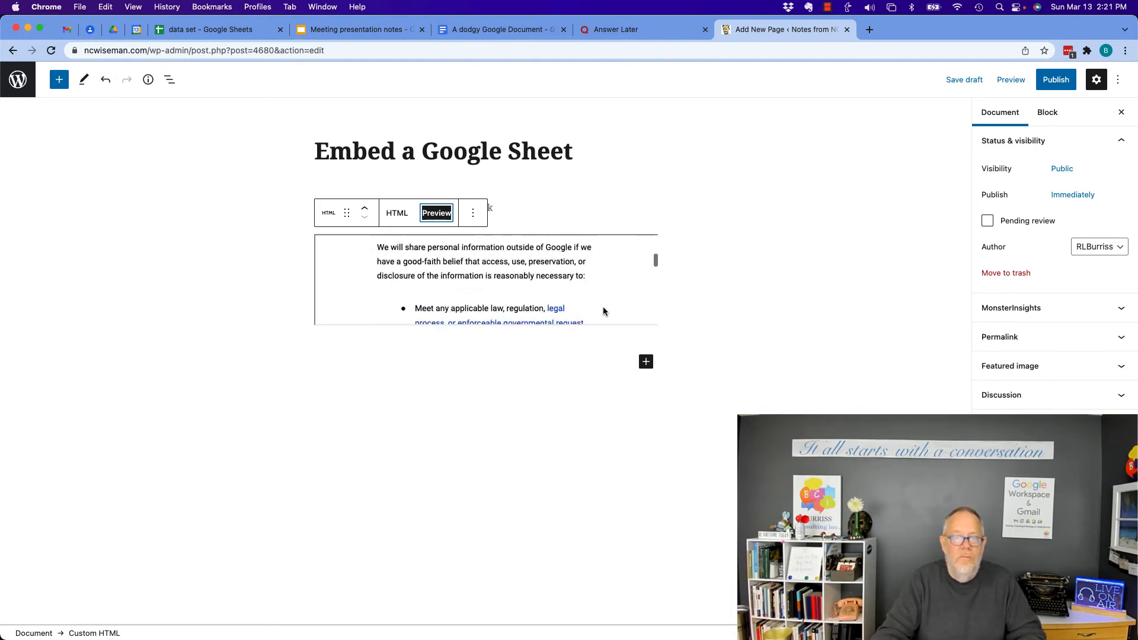
# Step: Close the web publishing dialog of A dodgy Google Document and return to the data set spreadsheet
pyautogui.click(464, 30)
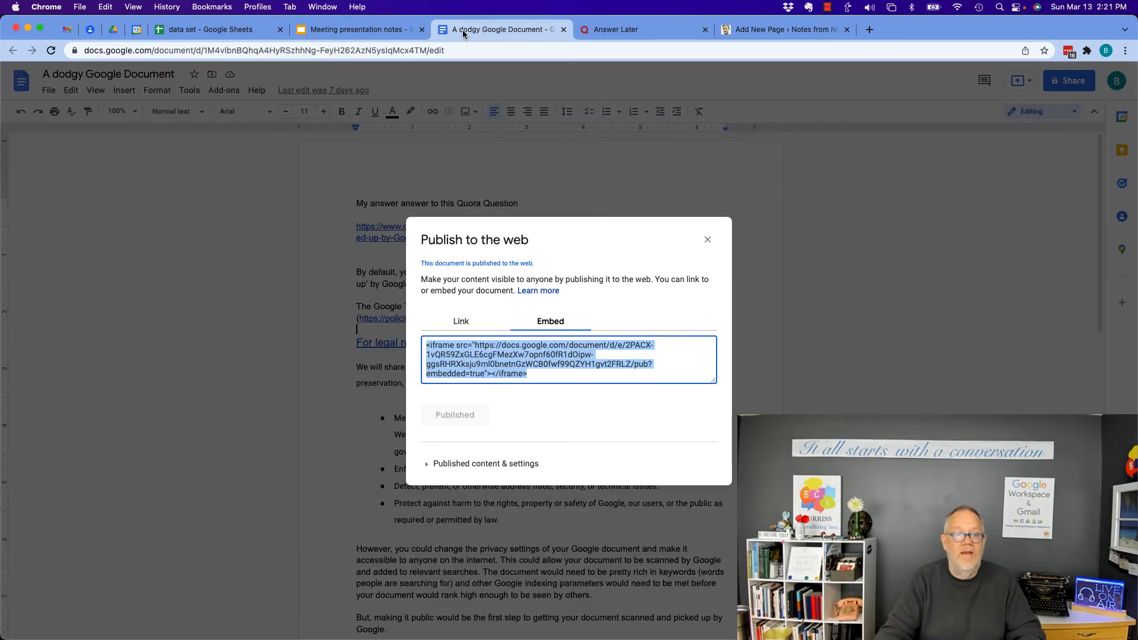
pyautogui.click(707, 239)
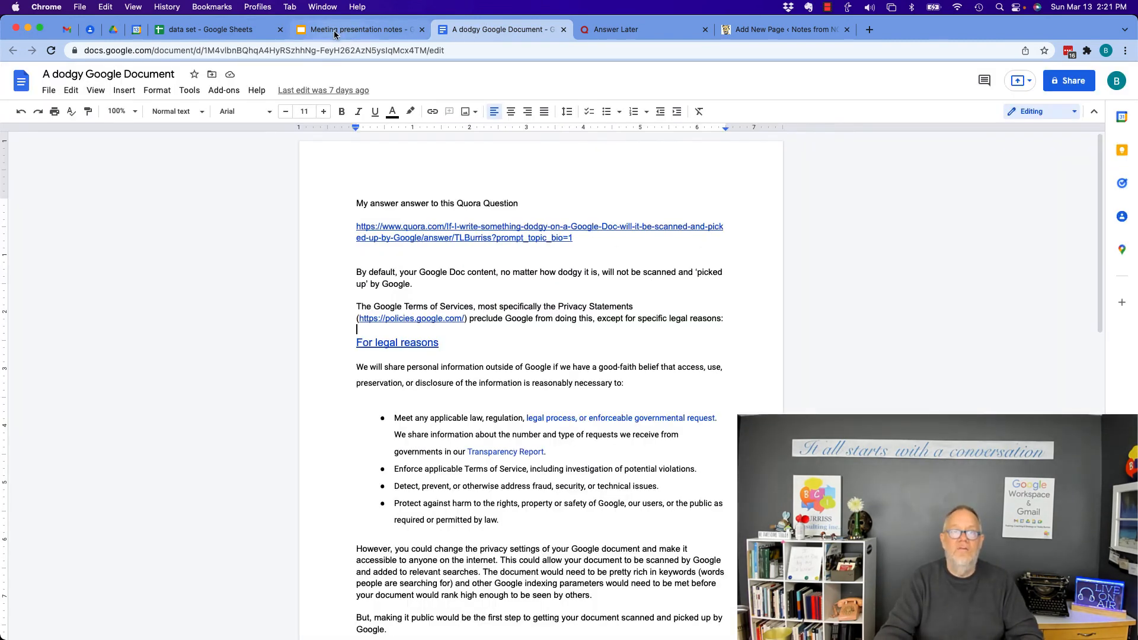
pyautogui.click(215, 31)
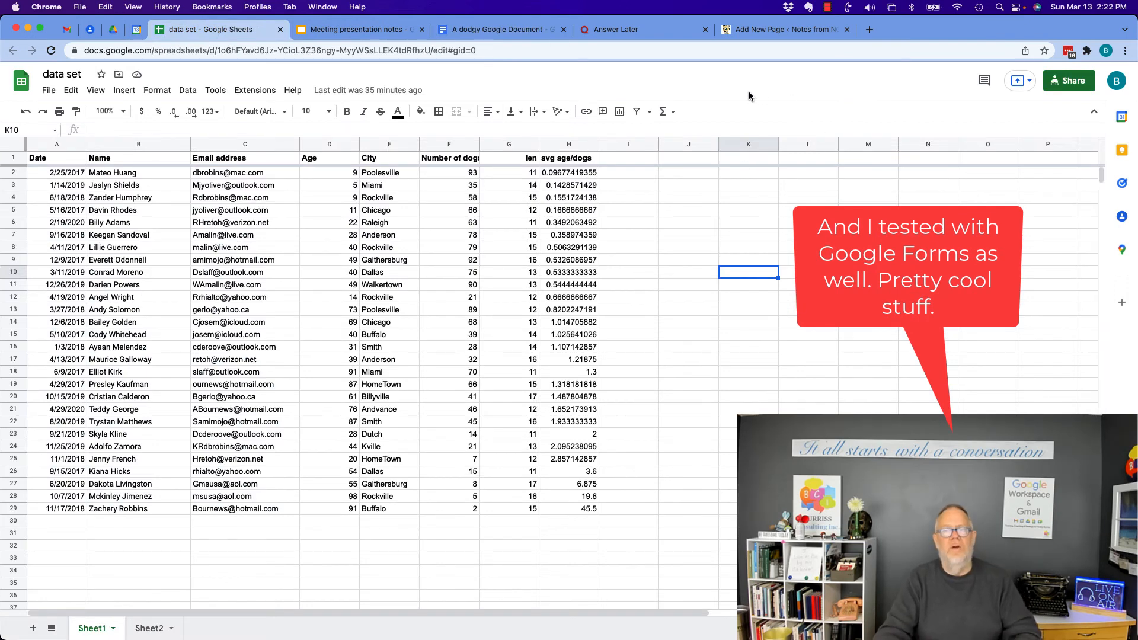